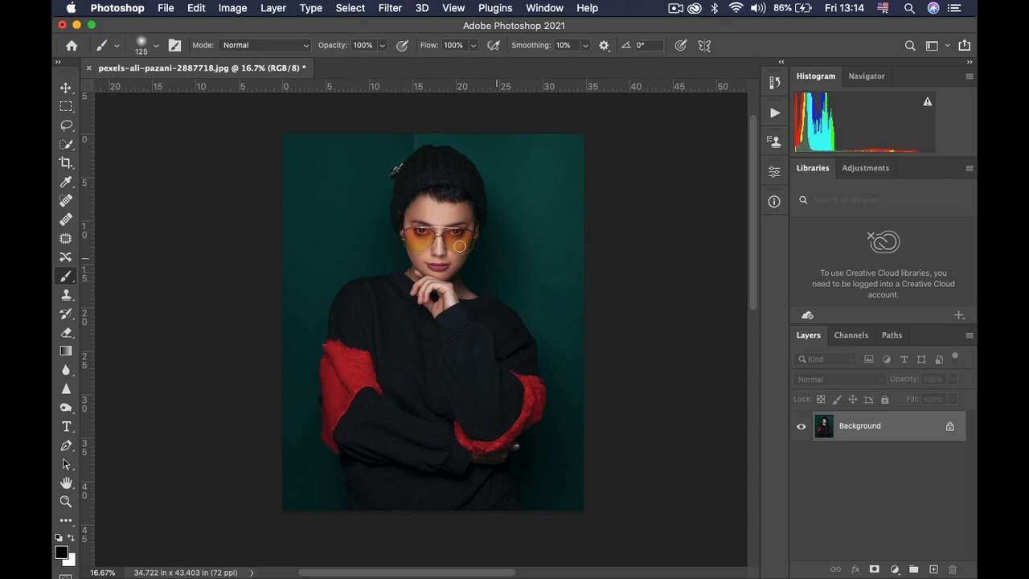
# Isolate the person with Select and Mask's Select Subject and output the result as a layer mask
pyautogui.click(67, 144)
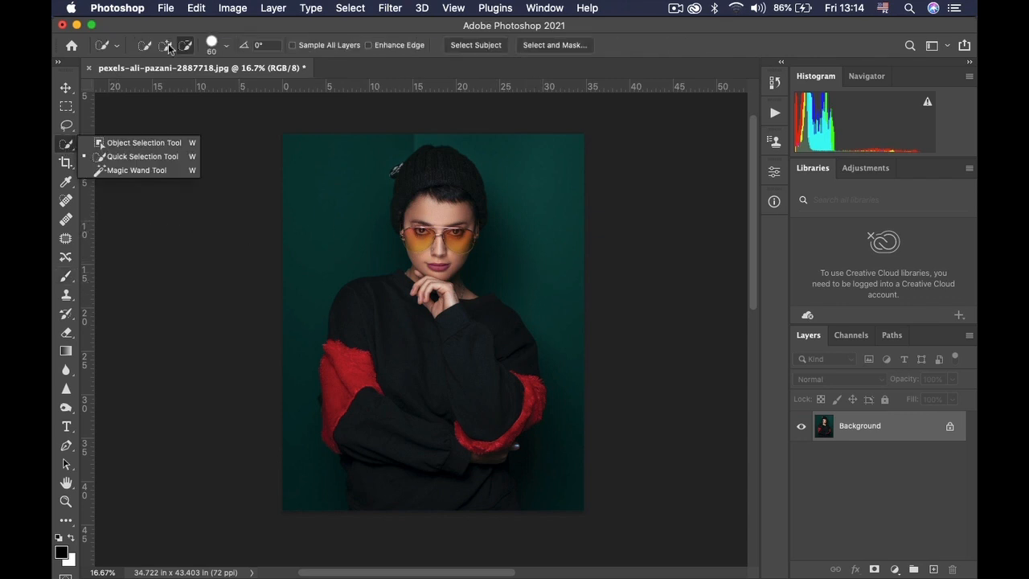
pyautogui.click(68, 147)
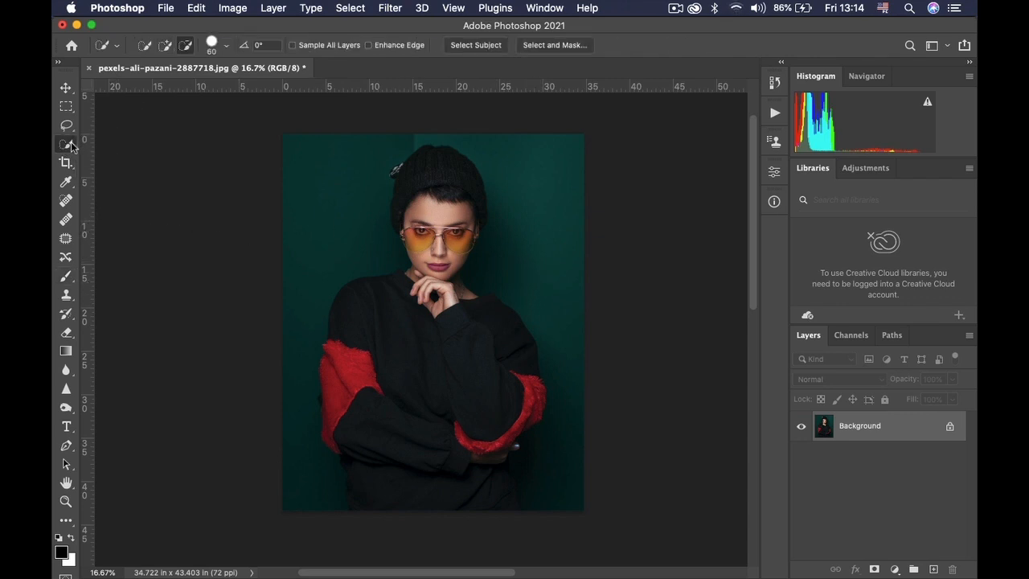
pyautogui.click(553, 45)
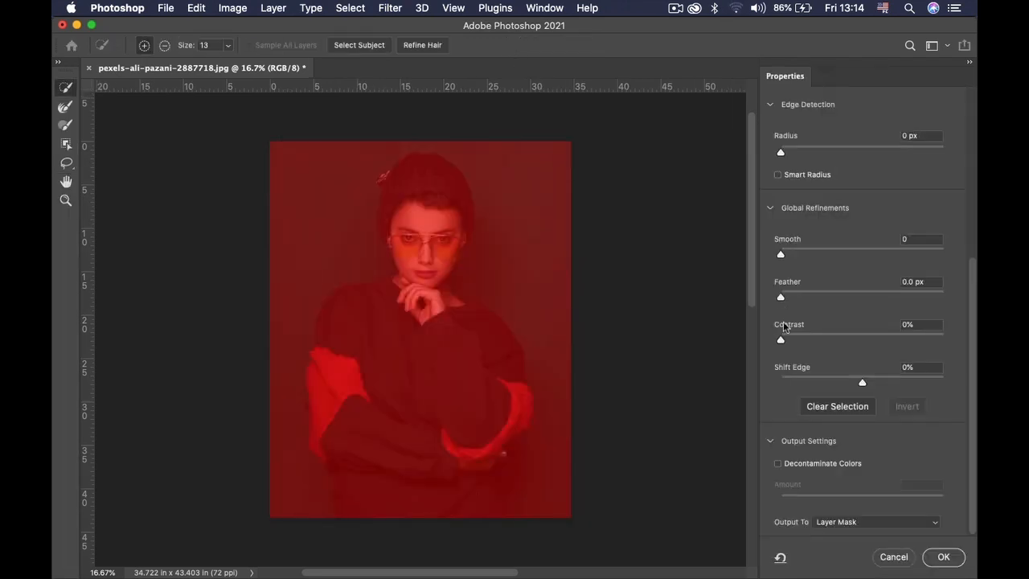
pyautogui.click(352, 43)
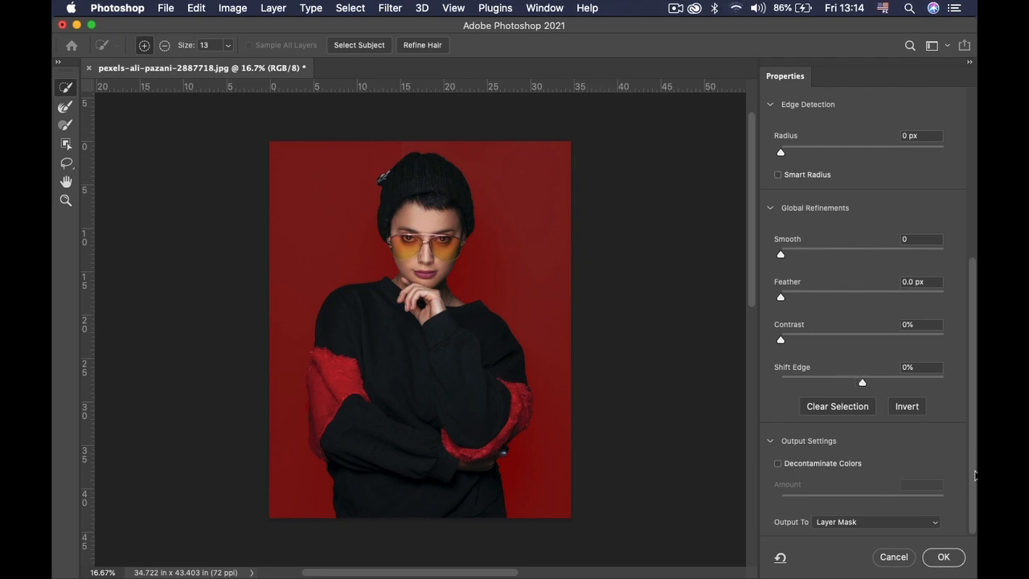
pyautogui.click(943, 558)
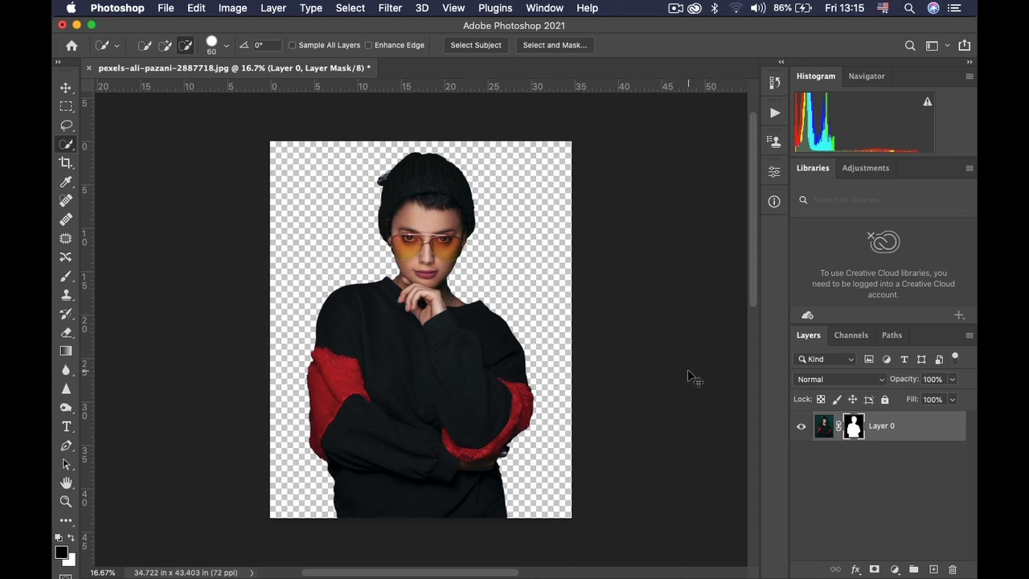
# Duplicate the masked layer and name the lower layer Background and the upper one Subject
pyautogui.press('super+j')
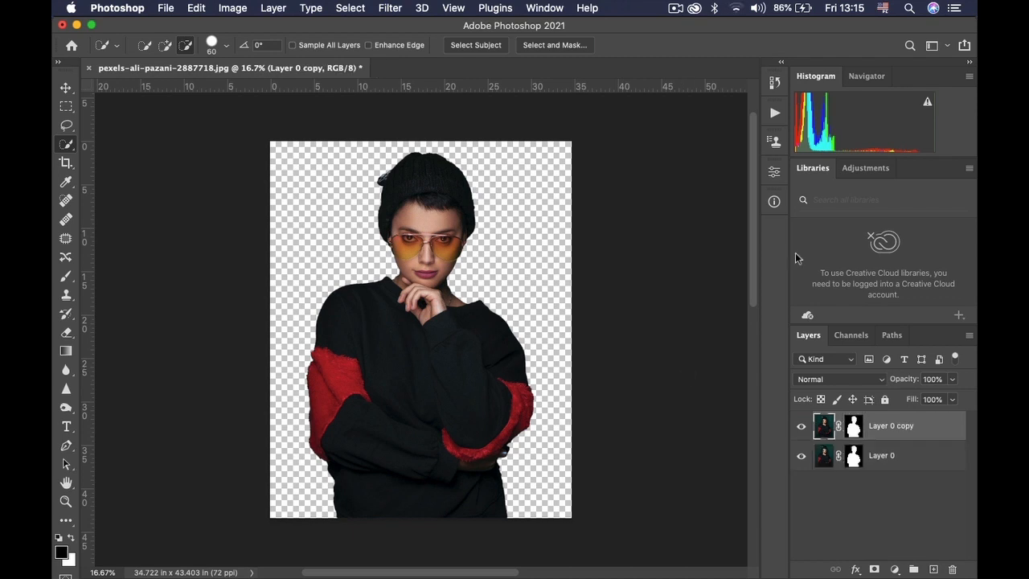
pyautogui.doubleClick(882, 457)
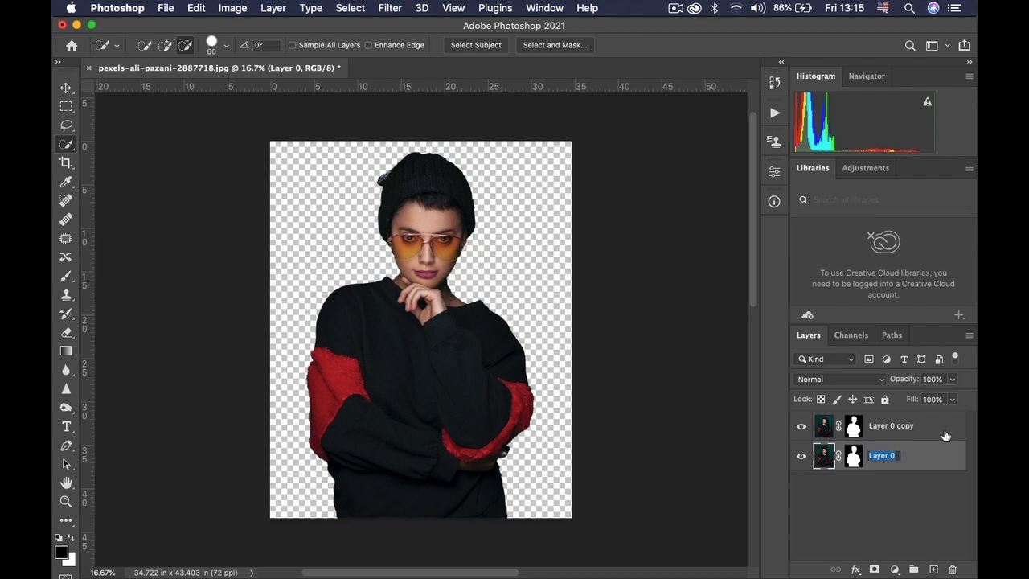
pyautogui.write('Background')
pyautogui.click(888, 434)
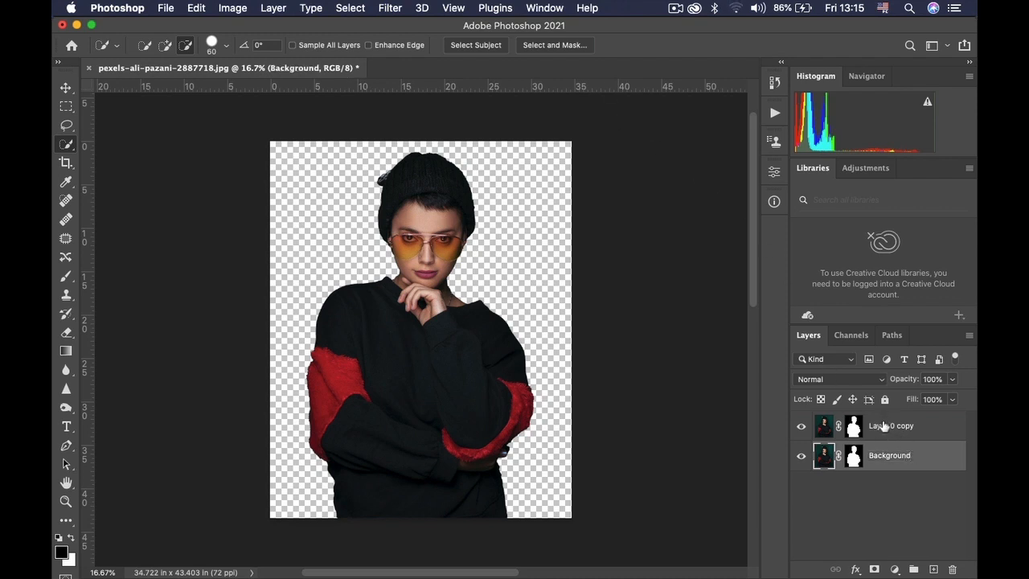
pyautogui.click(884, 426)
pyautogui.doubleClick(890, 426)
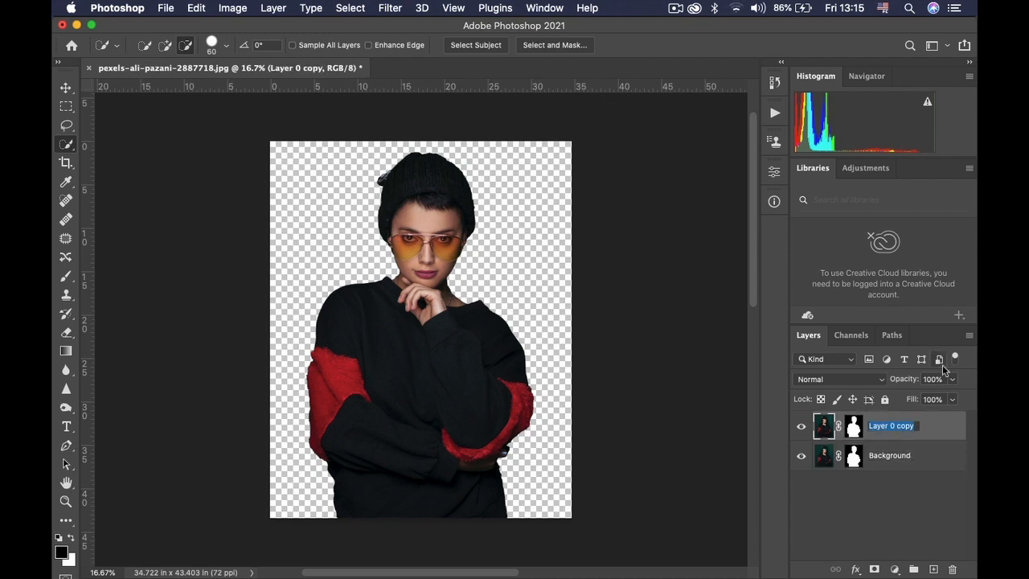
pyautogui.write('D')
pyautogui.click(948, 438)
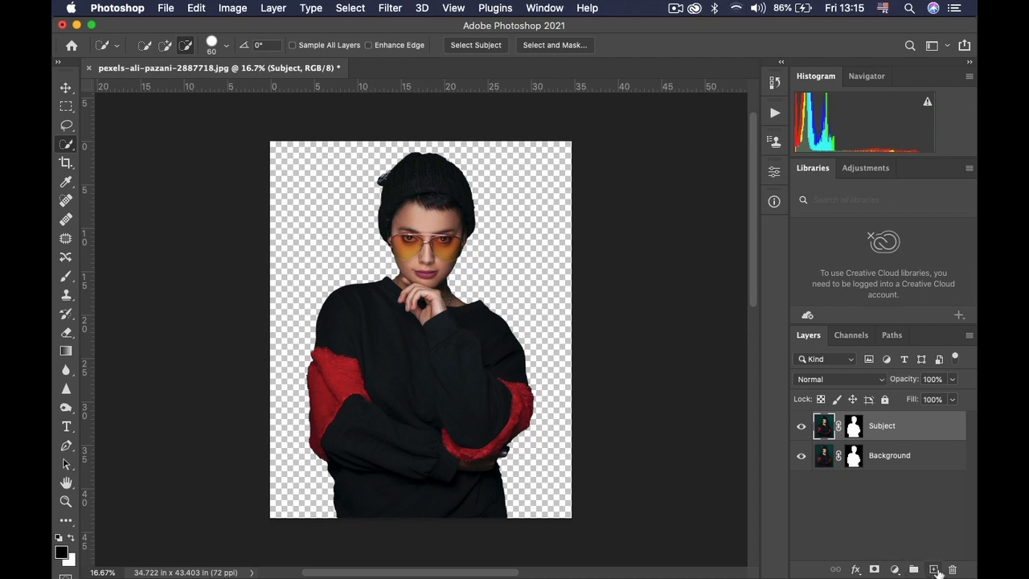
# Add a new empty layer above Subject and name it Outine
pyautogui.click(932, 569)
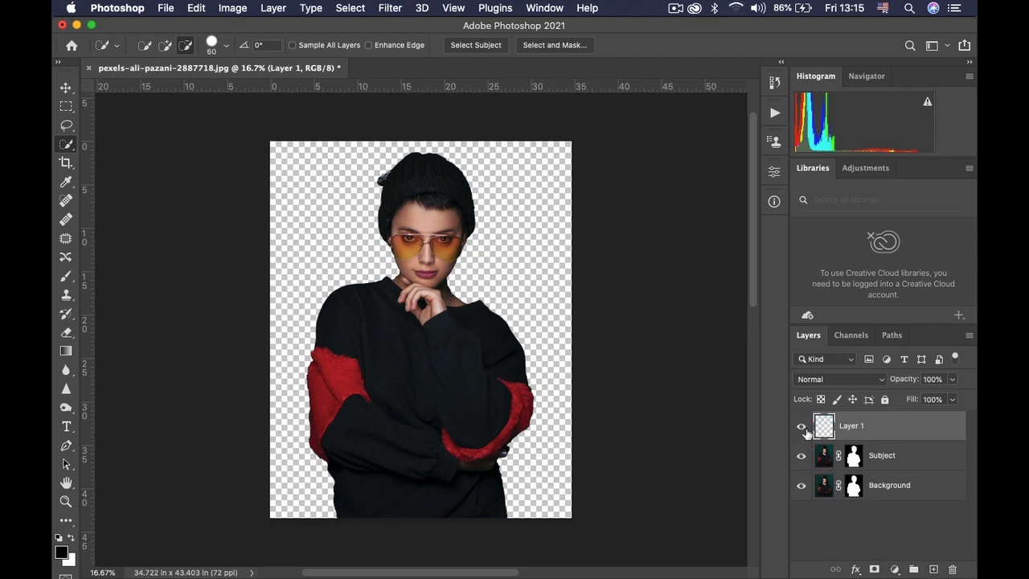
pyautogui.doubleClick(853, 426)
pyautogui.write('Outine')
pyautogui.press('Return')
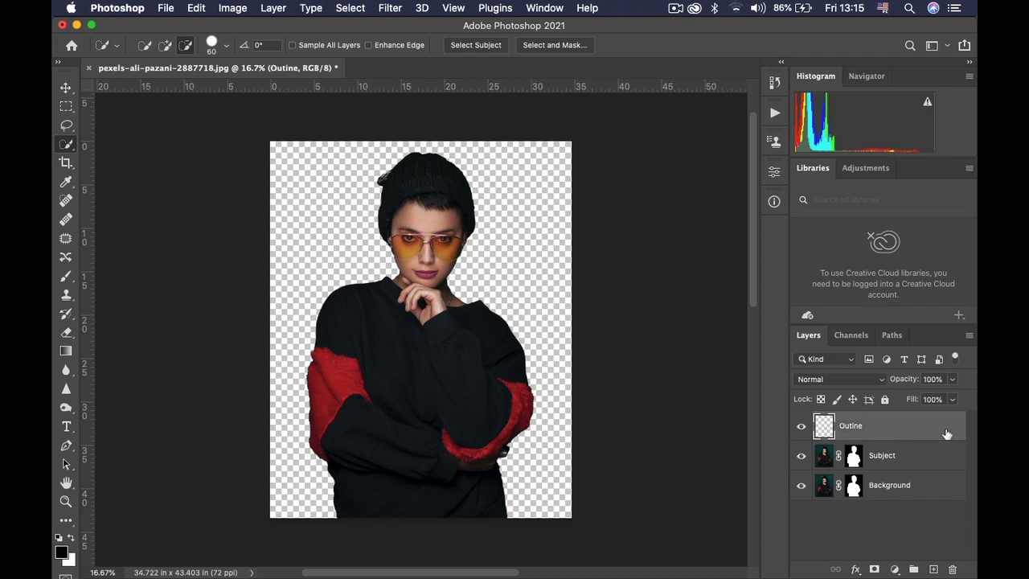
# Load the Subject layer's mask as a selection and make the Outine layer active
pyautogui.click(878, 460)
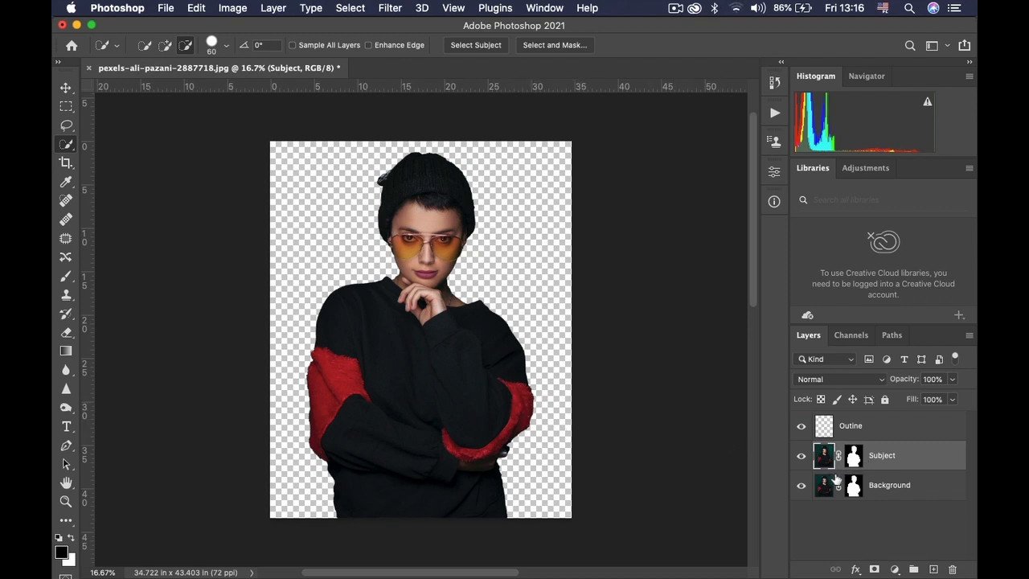
pyautogui.keyDown('super'); pyautogui.click(856, 459); pyautogui.keyUp('super')
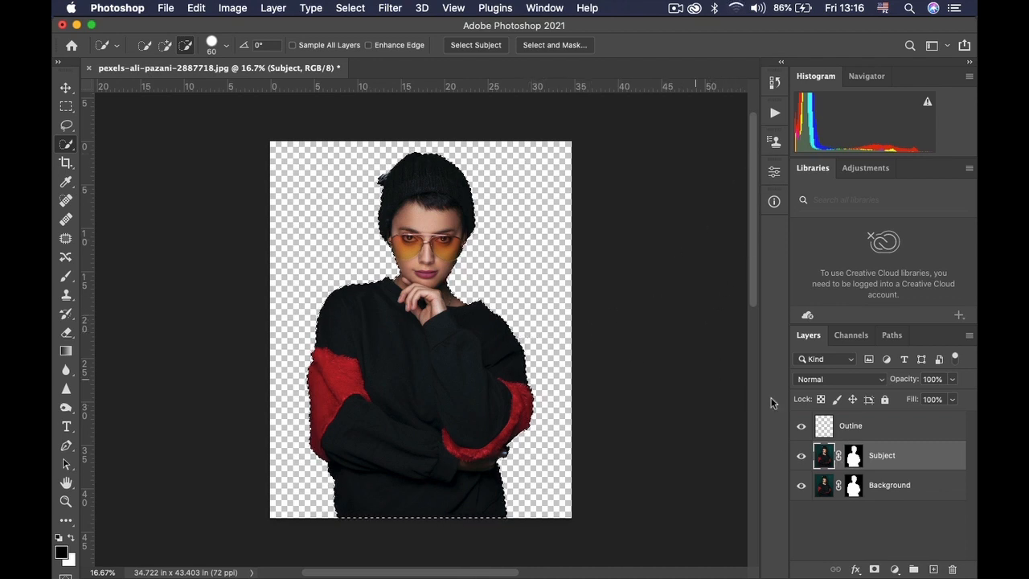
pyautogui.click(852, 425)
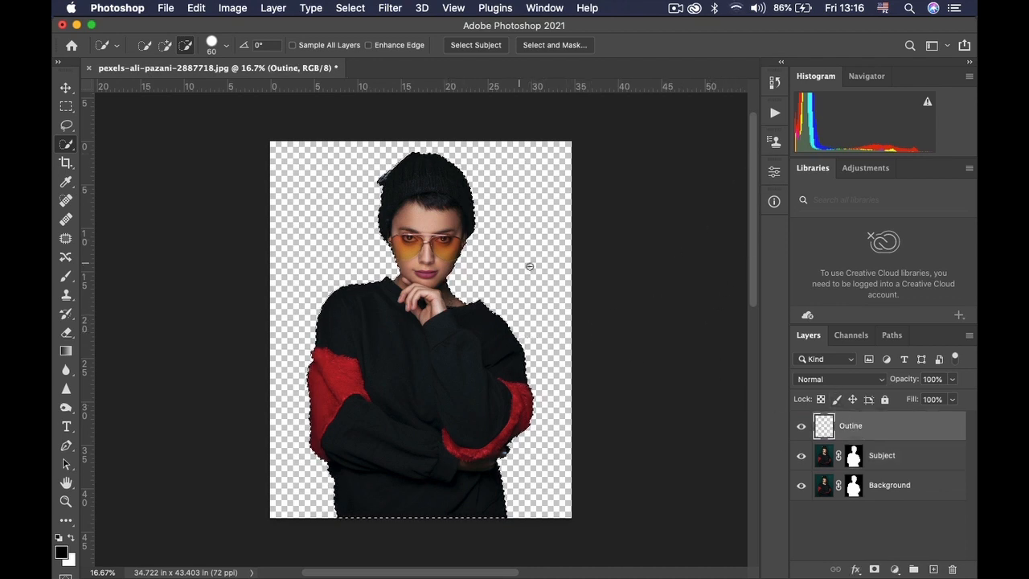
# Stroke the selection on the Outine layer with a 30 px white (ffffff) line placed outside at 100% opacity
pyautogui.rightClick(533, 292)
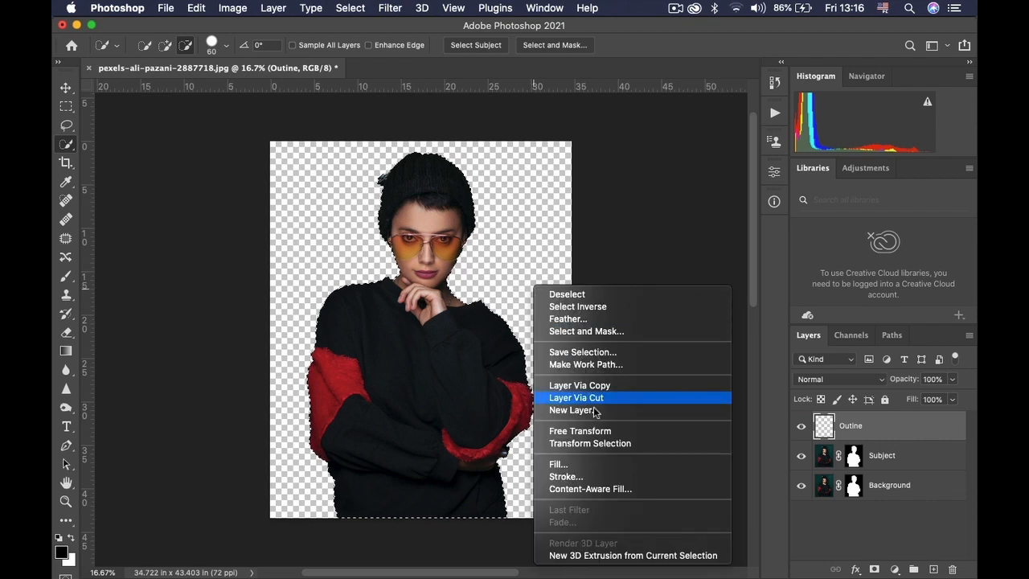
pyautogui.click(578, 480)
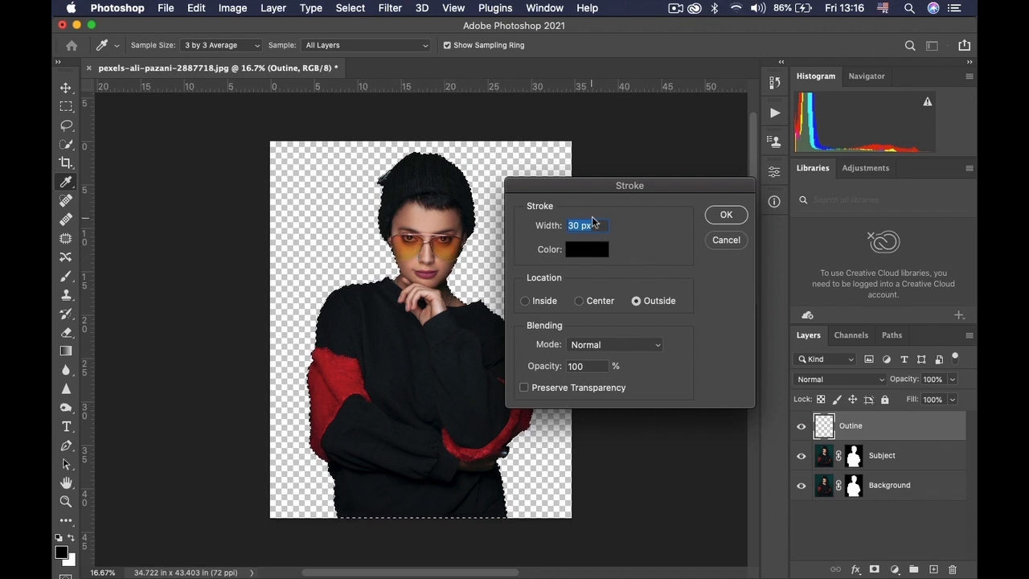
pyautogui.click(594, 250)
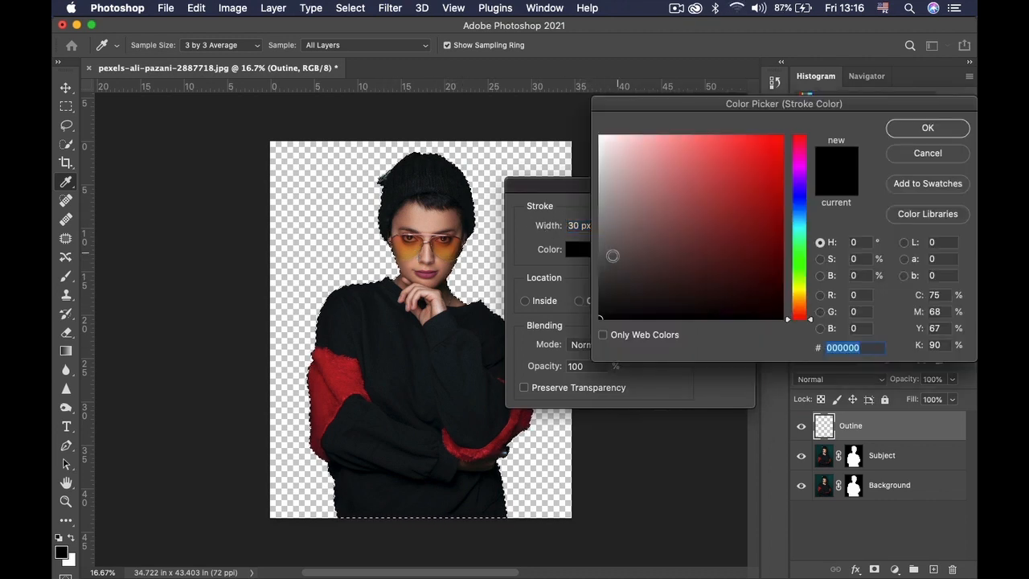
pyautogui.click(609, 154)
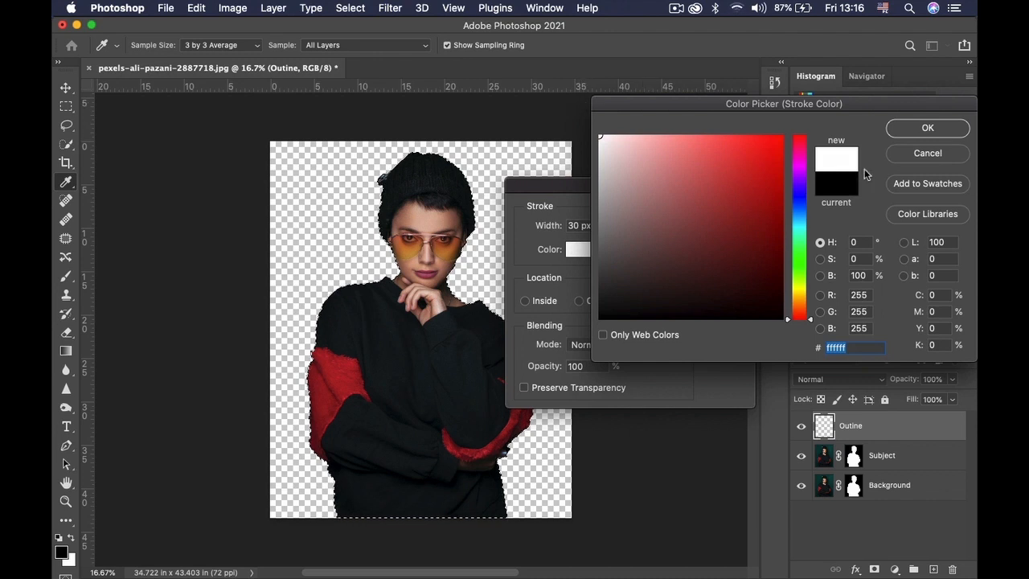
pyautogui.press('Return')
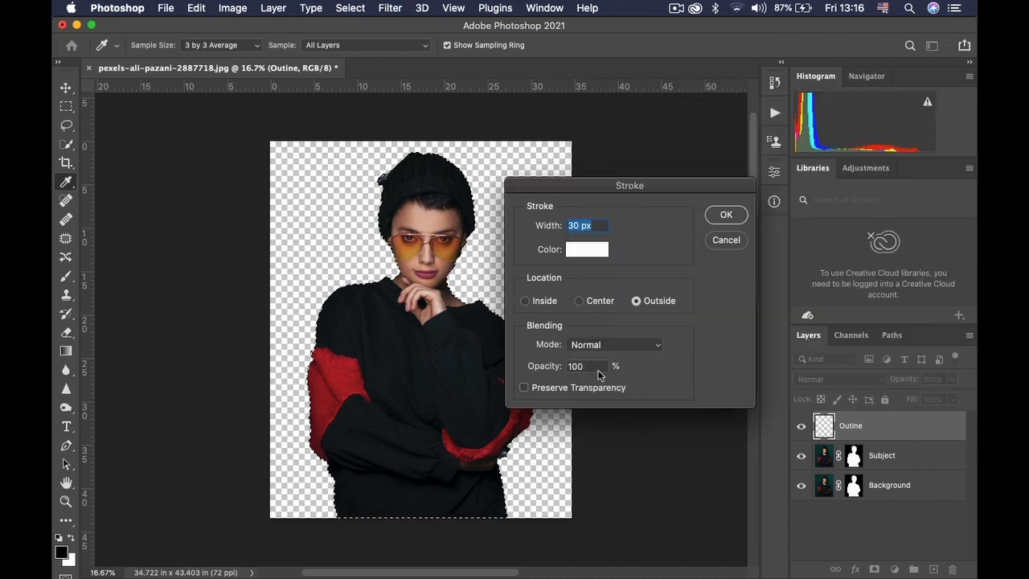
pyautogui.click(726, 215)
pyautogui.press('w')
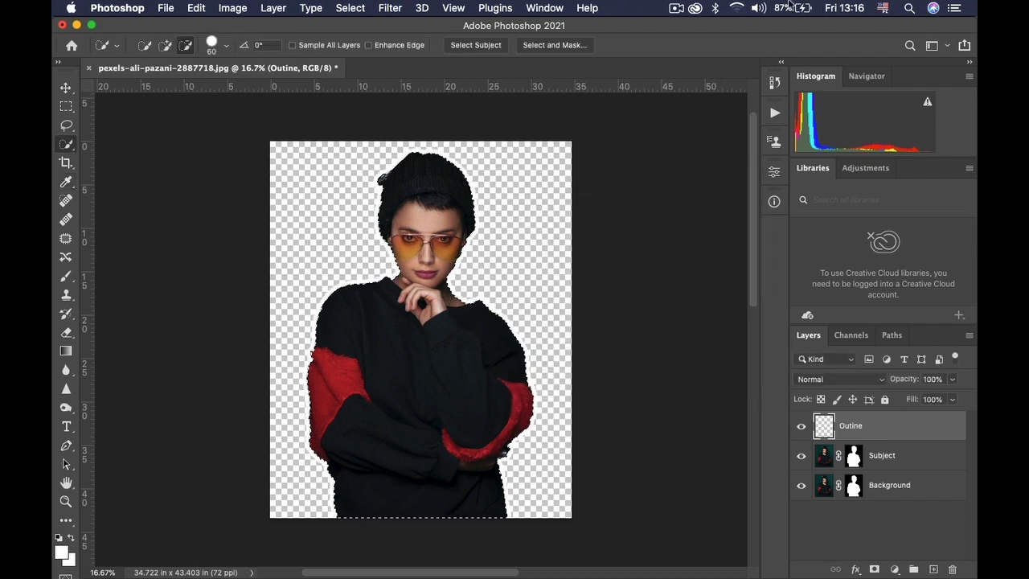
# Delete the Background layer's mask and deselect the person's outline
pyautogui.click(853, 485)
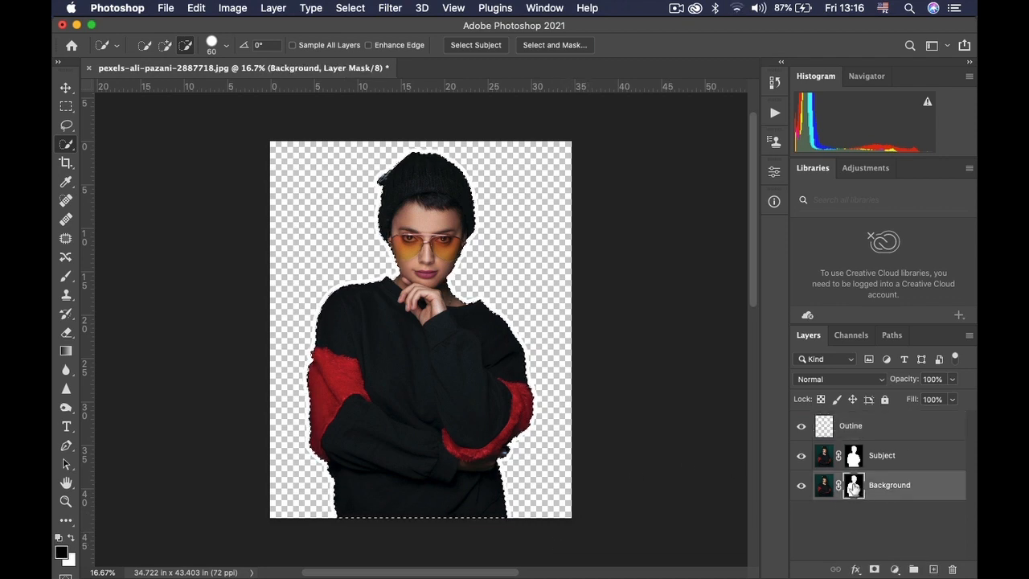
pyautogui.rightClick(856, 490)
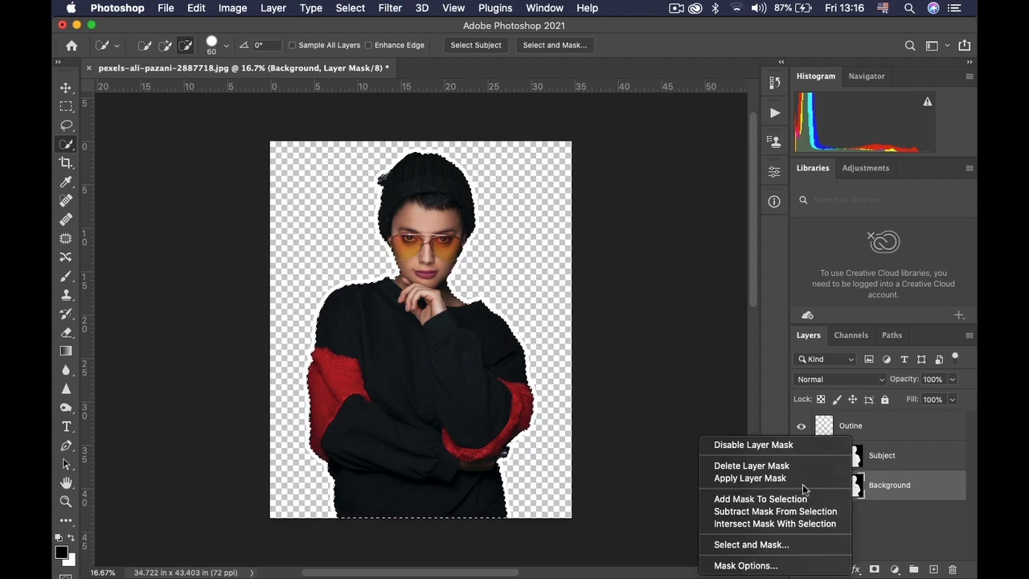
pyautogui.click(770, 468)
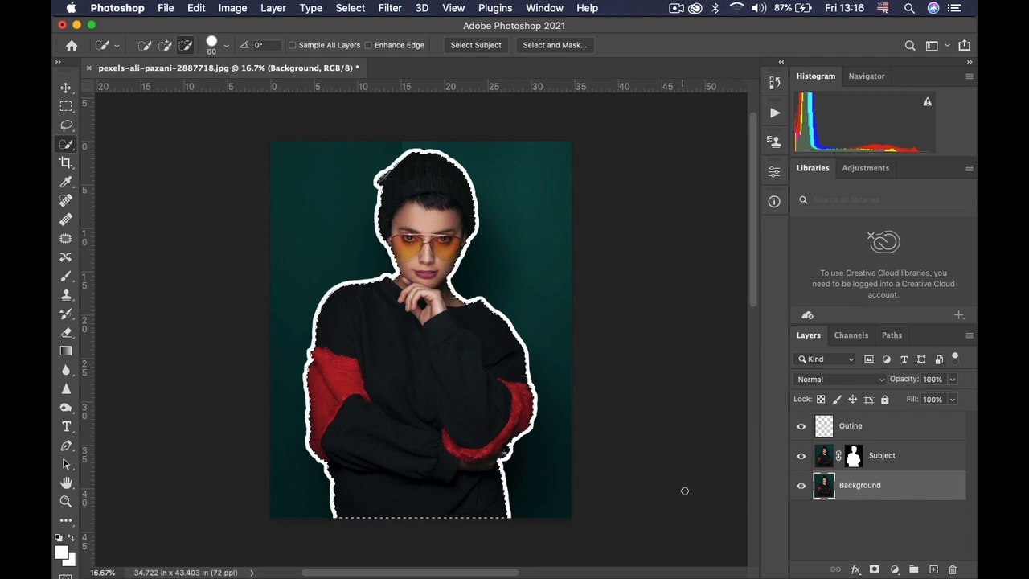
pyautogui.press('super+d')
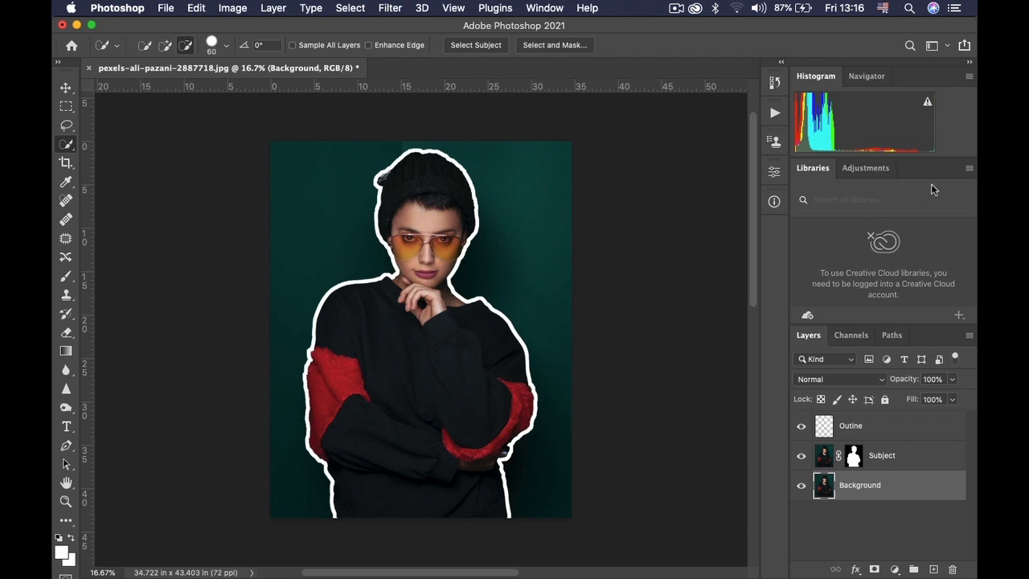
# Add an Inner Glow to the Outine layer with Normal blend mode and 100% opacity
pyautogui.click(856, 426)
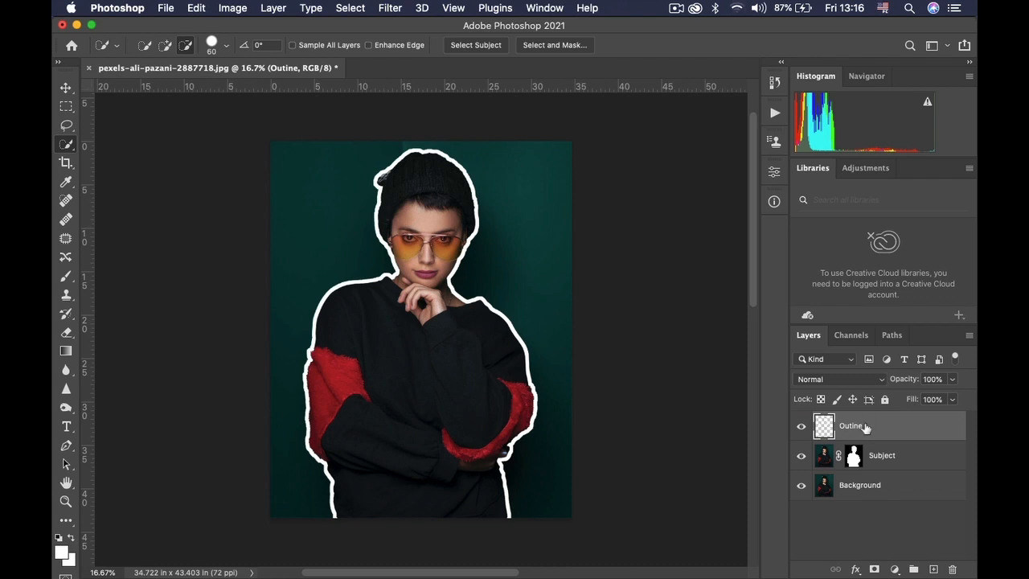
pyautogui.doubleClick(866, 426)
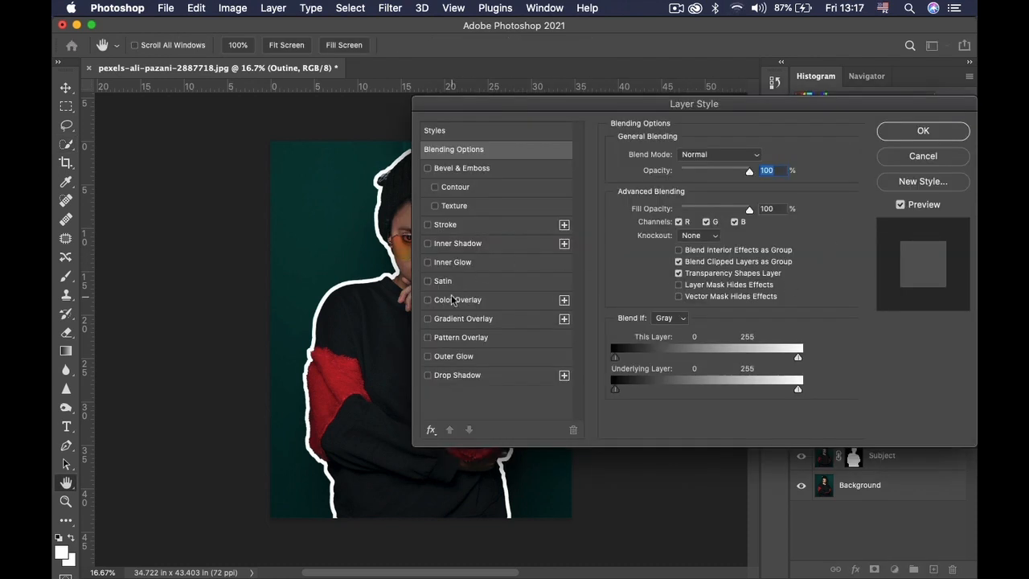
pyautogui.click(461, 262)
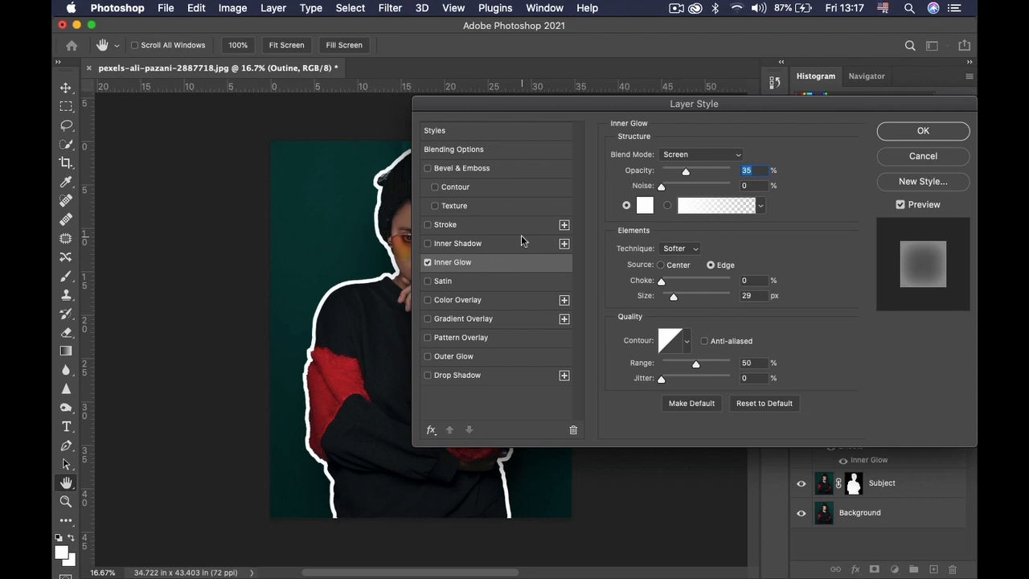
pyautogui.click(708, 160)
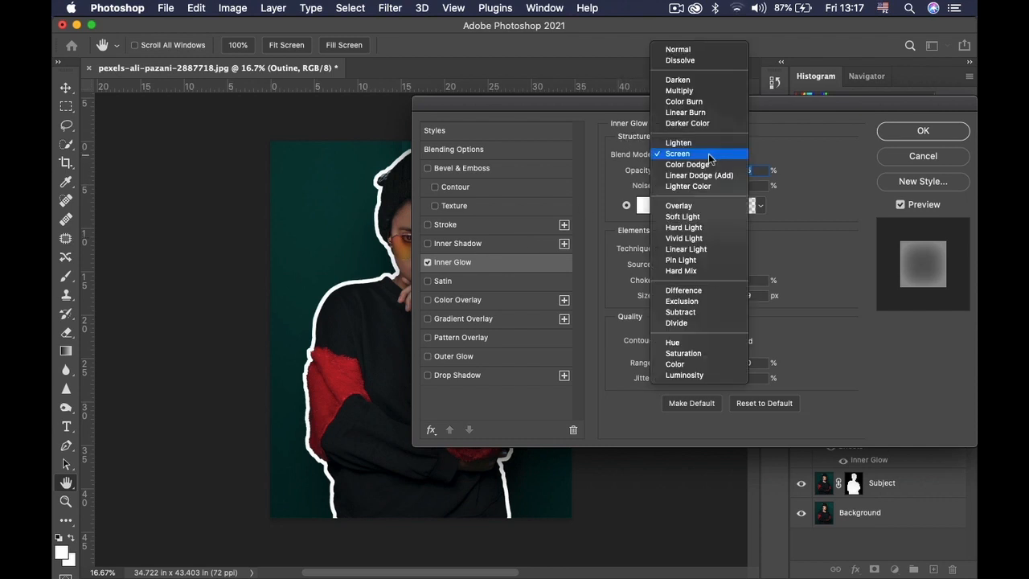
pyautogui.click(723, 47)
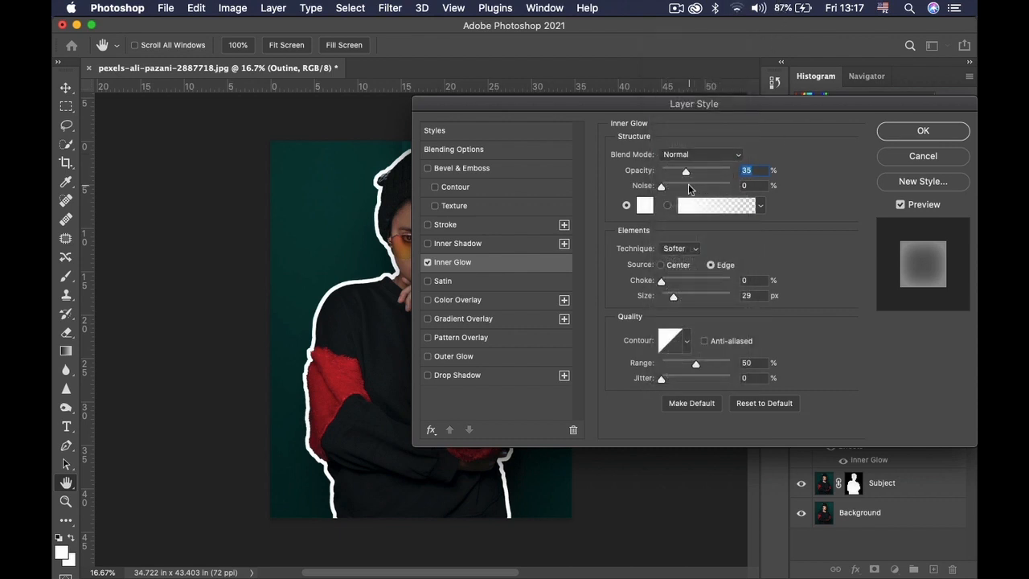
pyautogui.moveTo(687, 103); pyautogui.dragTo(747, 99)
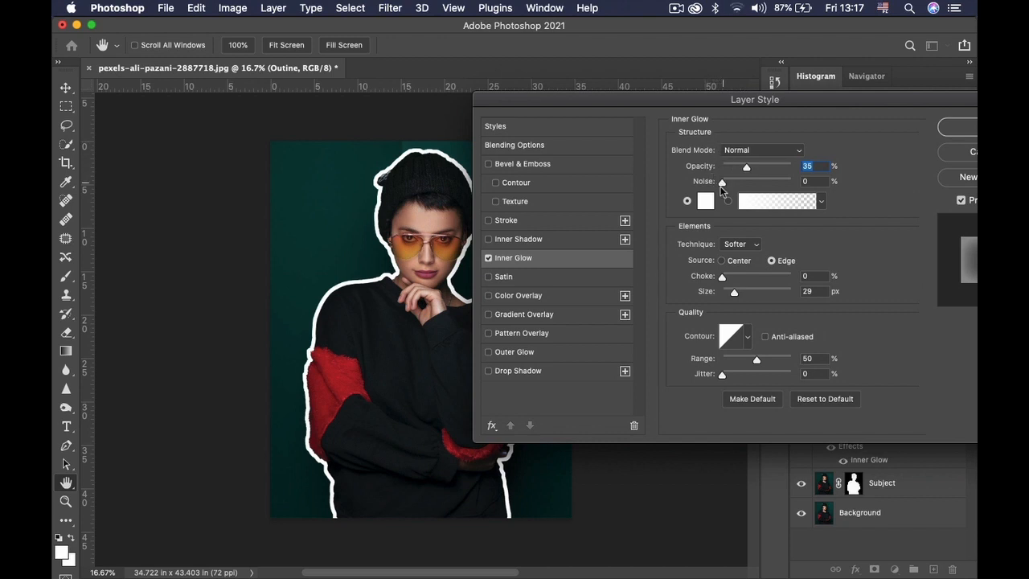
pyautogui.moveTo(747, 167); pyautogui.dragTo(821, 164)
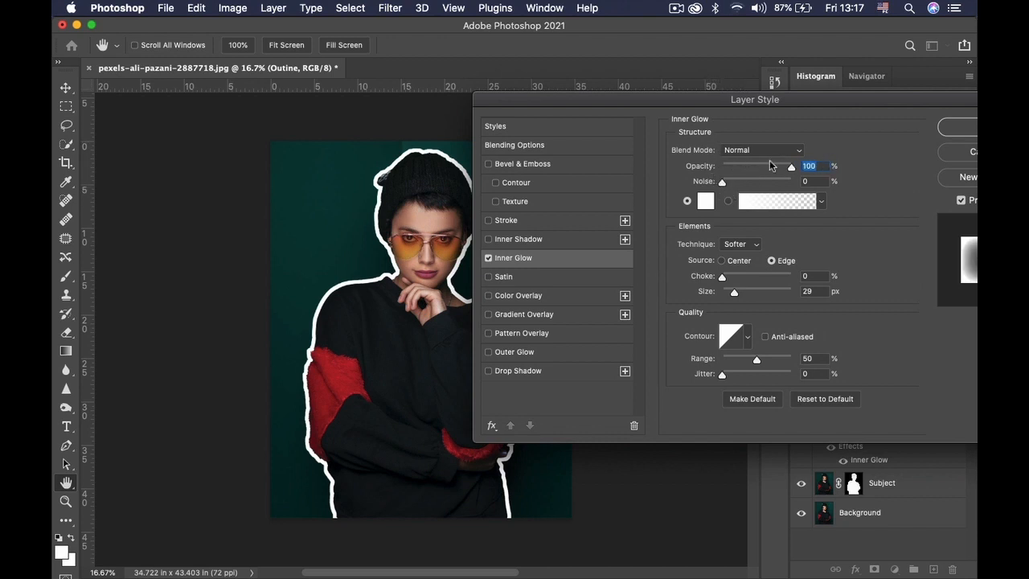
# Set the Inner Glow colour of the Outine layer to the neon pink ff00cc
pyautogui.click(706, 201)
pyautogui.click(700, 201)
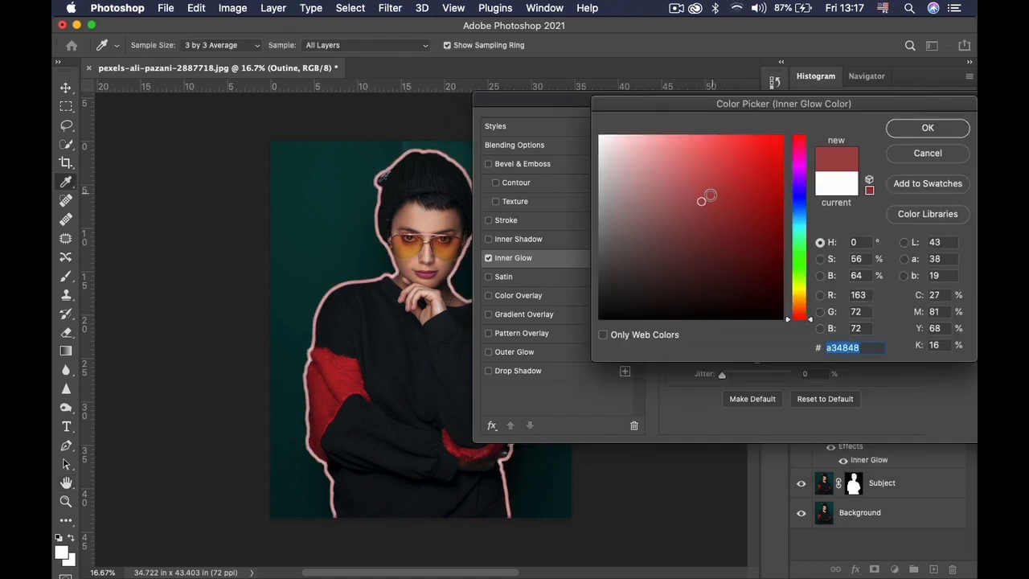
pyautogui.click(804, 172)
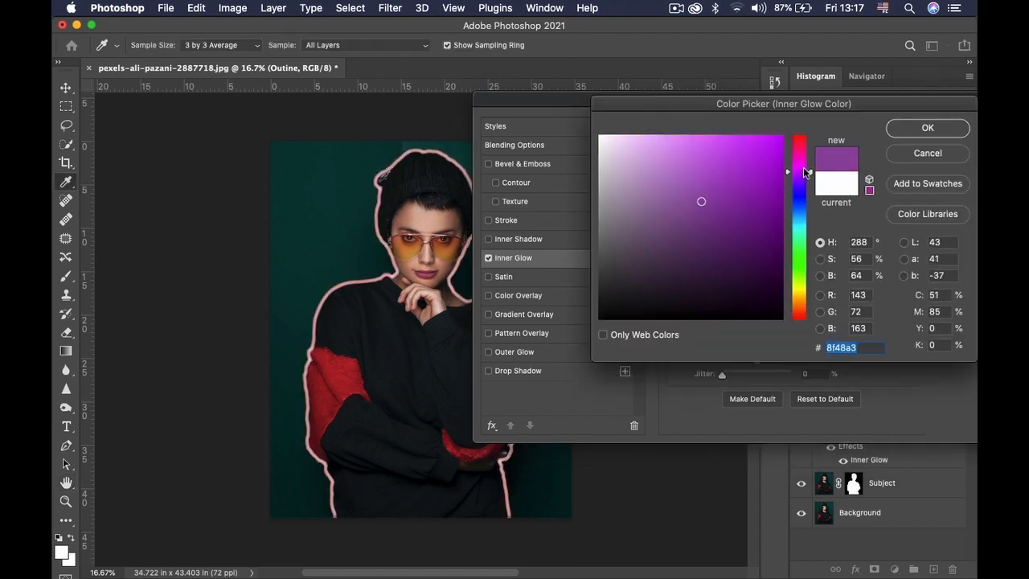
pyautogui.moveTo(803, 172); pyautogui.dragTo(808, 161)
pyautogui.write('ff00fc')
pyautogui.click(809, 160)
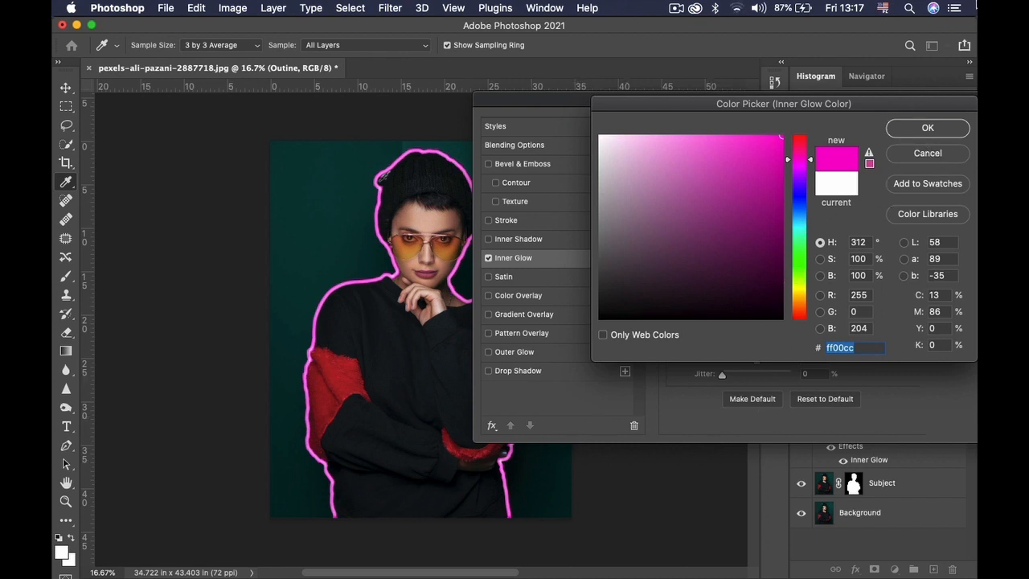
pyautogui.click(924, 131)
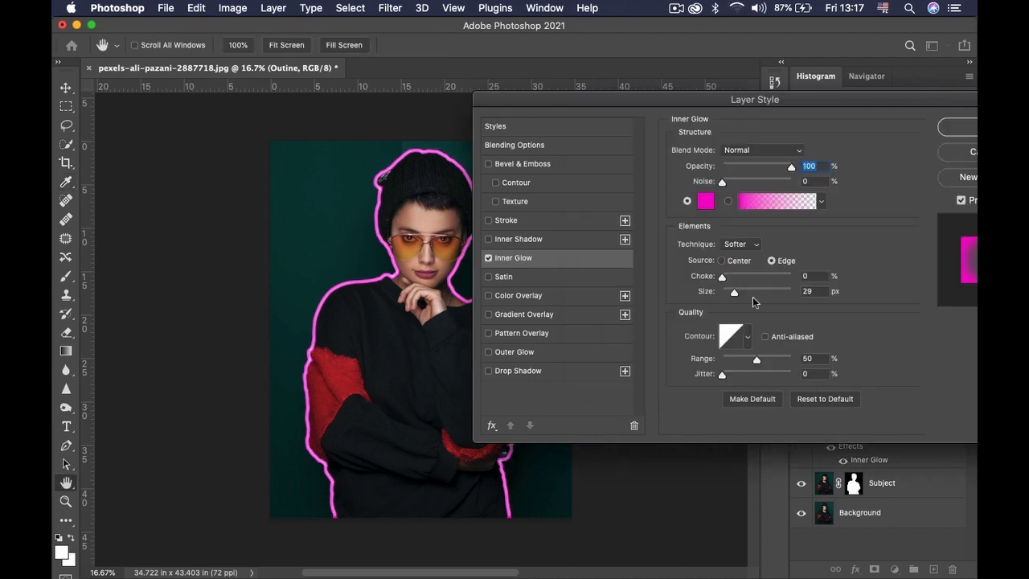
# Set the Inner Glow choke to 11% and its size to 13 px
pyautogui.moveTo(722, 278); pyautogui.dragTo(737, 283)
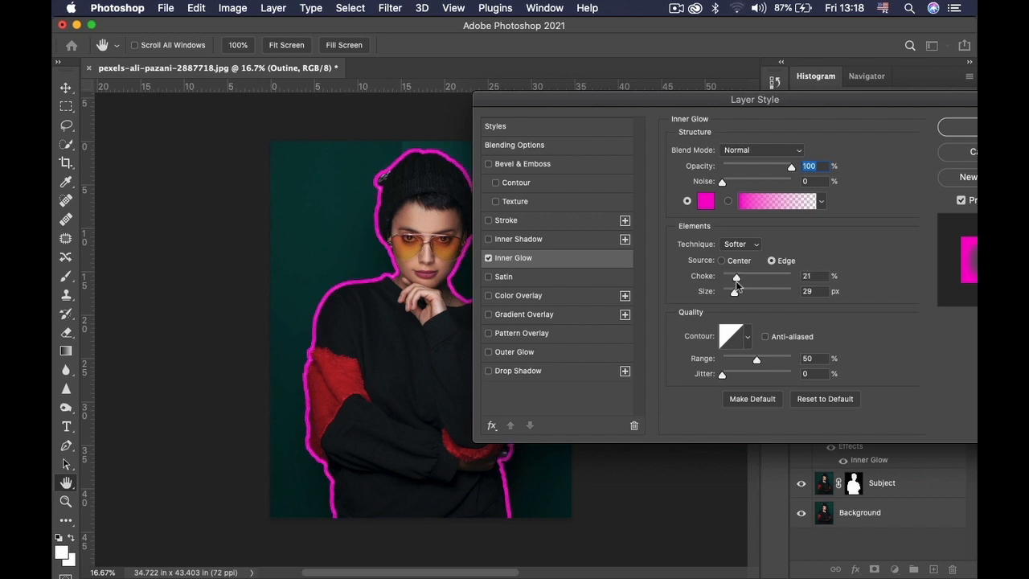
pyautogui.moveTo(735, 285); pyautogui.dragTo(730, 280)
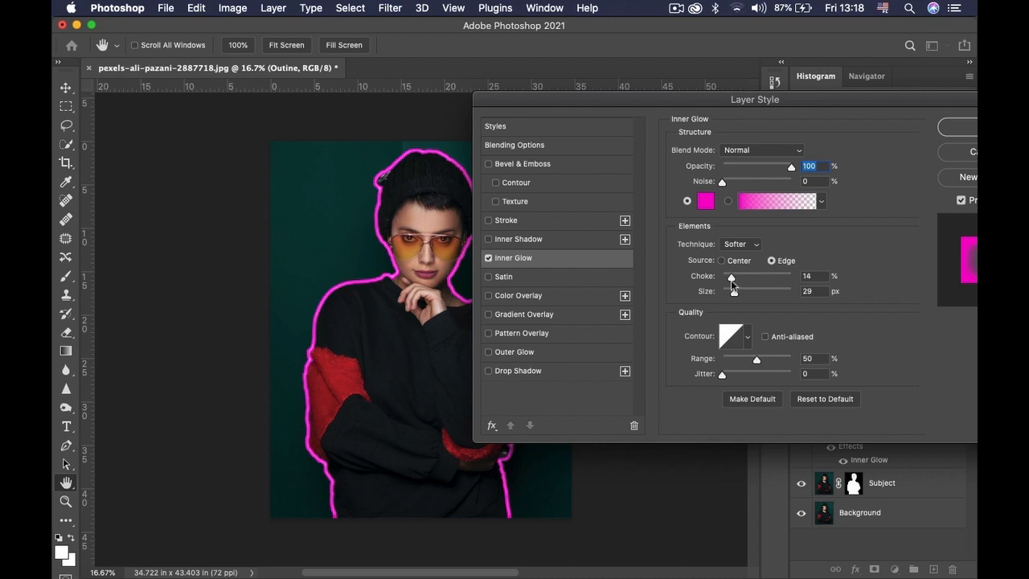
pyautogui.click(729, 280)
pyautogui.moveTo(734, 294); pyautogui.dragTo(730, 295)
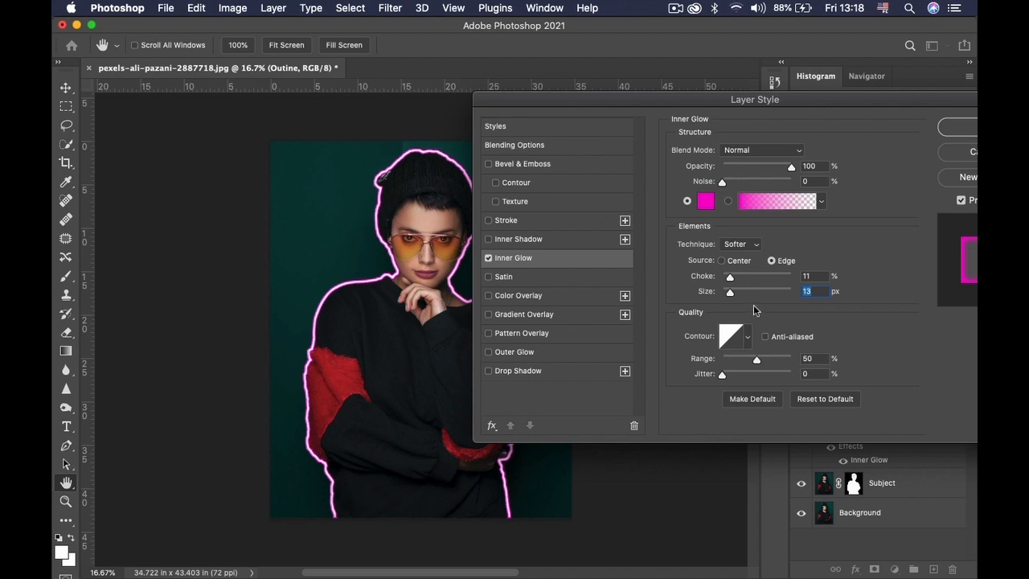
# Change the Inner Glow contour to the rounded quarter-circle curve preset
pyautogui.click(742, 346)
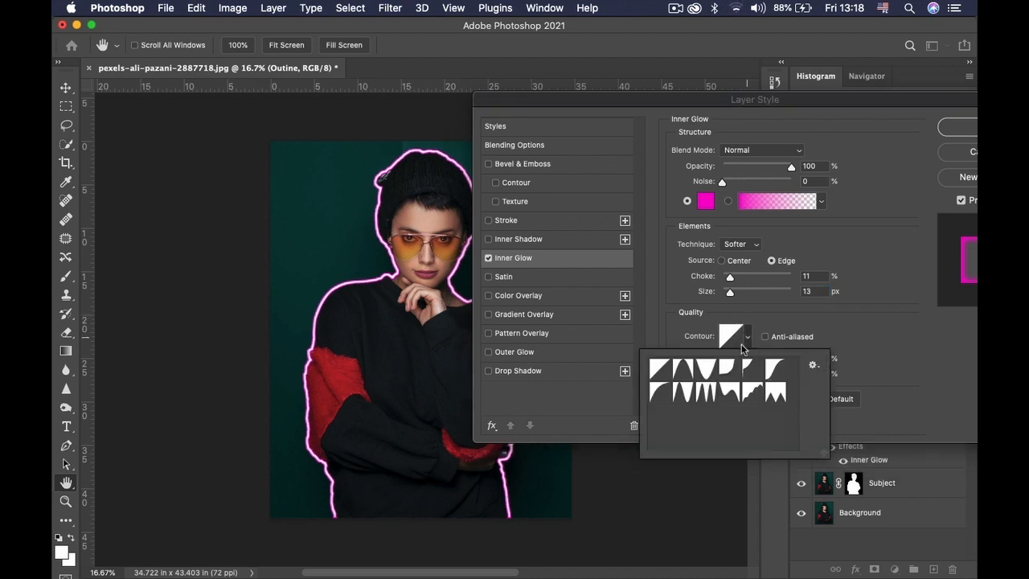
pyautogui.click(658, 391)
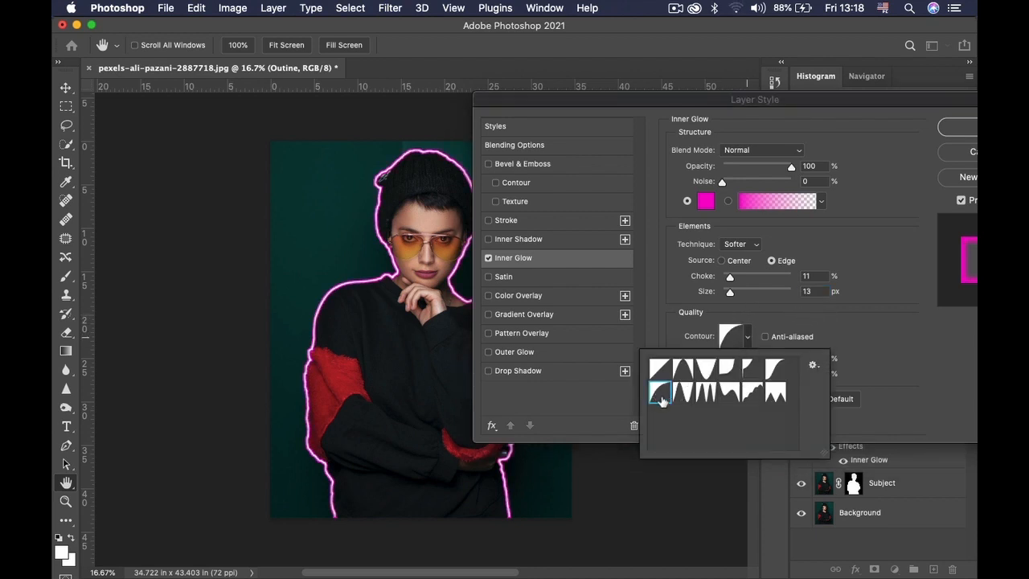
pyautogui.click(863, 326)
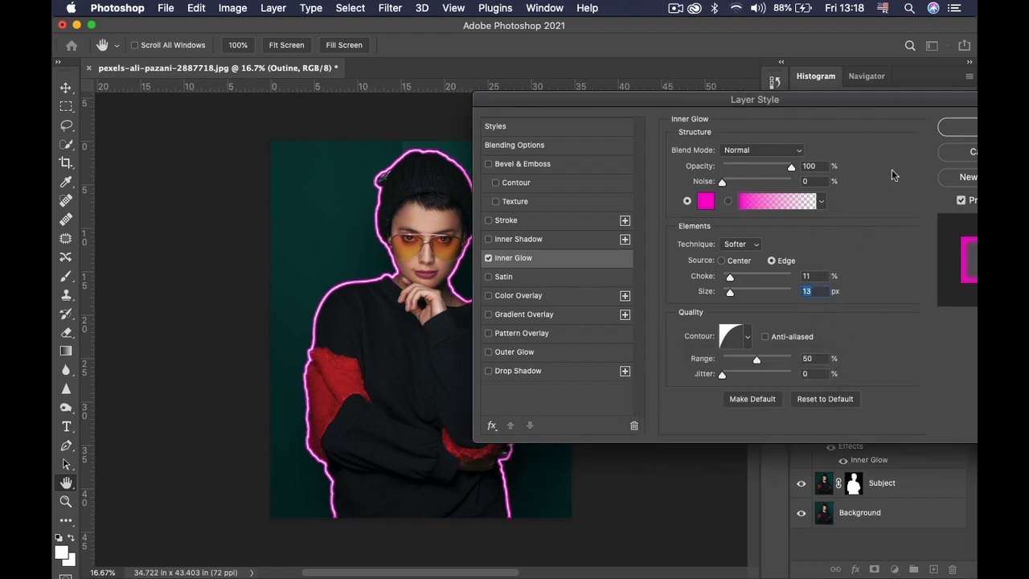
# Add an Outer Glow to the Outine layer with Normal blend mode and 78% opacity
pyautogui.click(529, 352)
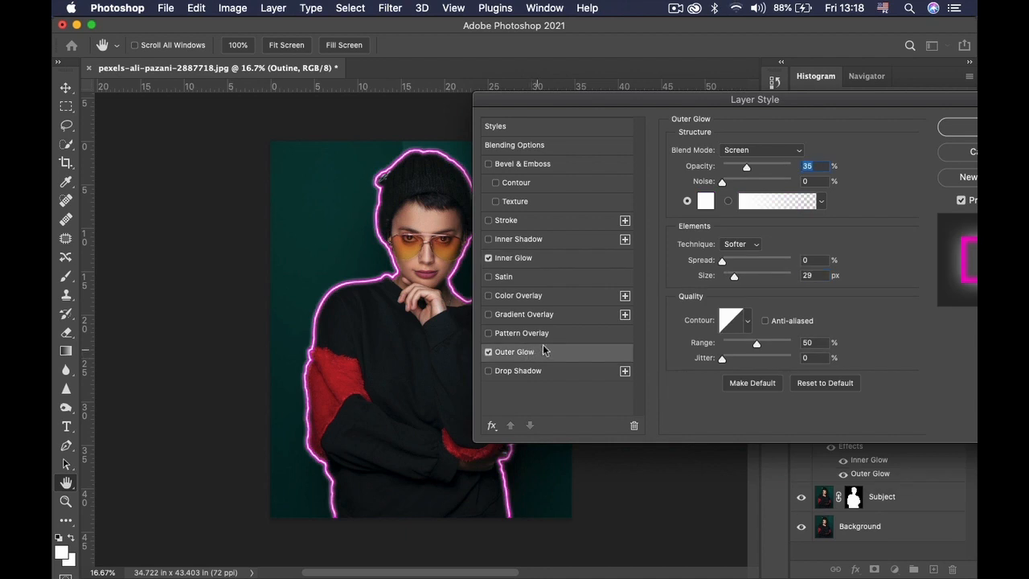
pyautogui.click(785, 152)
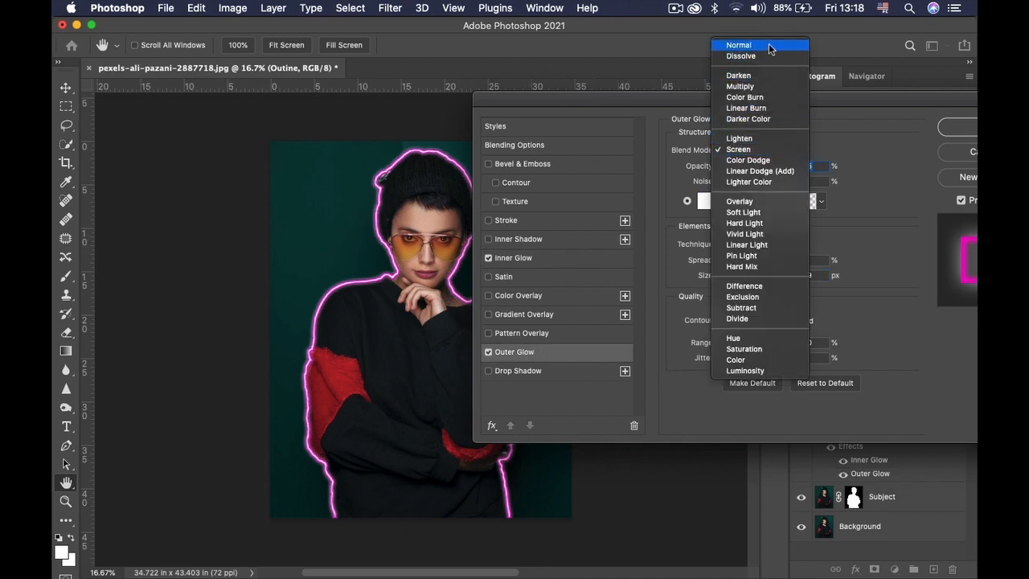
pyautogui.click(769, 49)
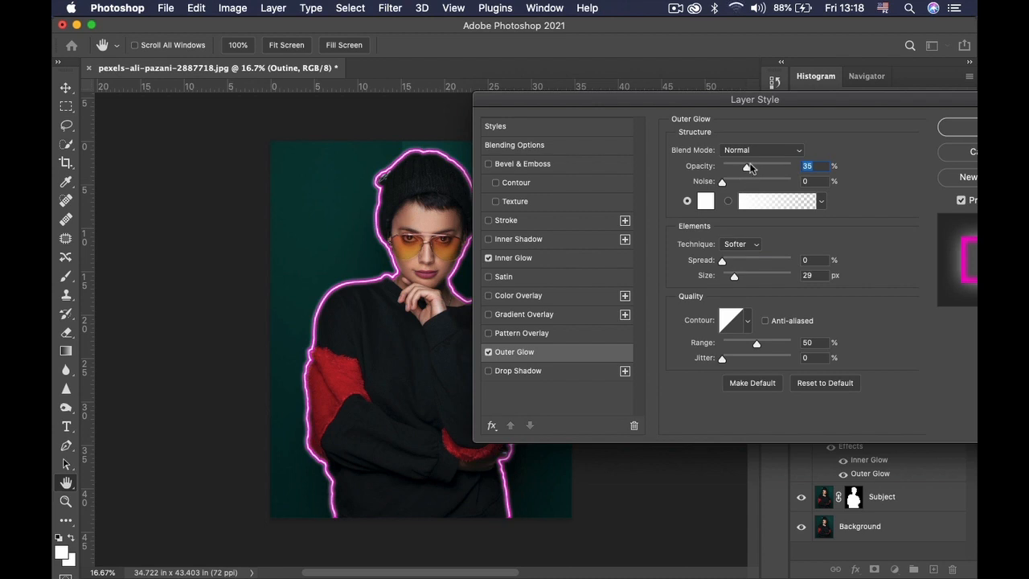
pyautogui.moveTo(749, 167); pyautogui.dragTo(776, 165)
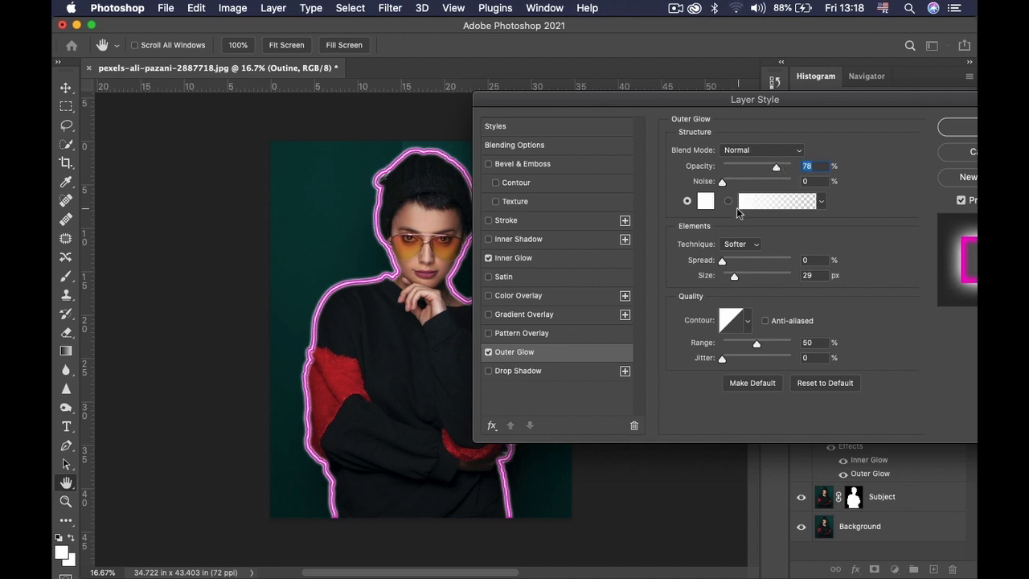
# Set the Outer Glow colour to the neon pink ff00cc
pyautogui.click(705, 202)
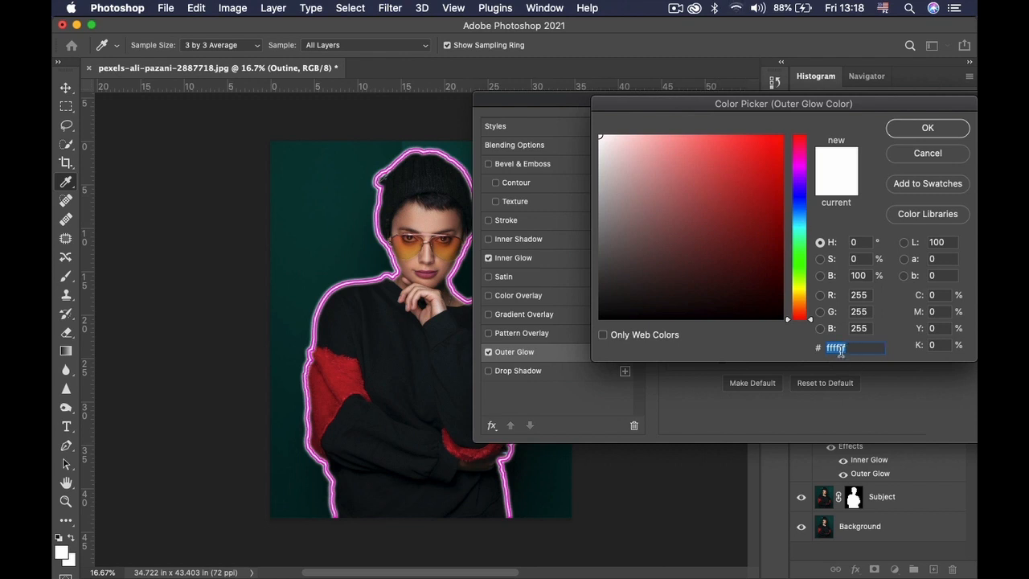
pyautogui.write('ff00cc')
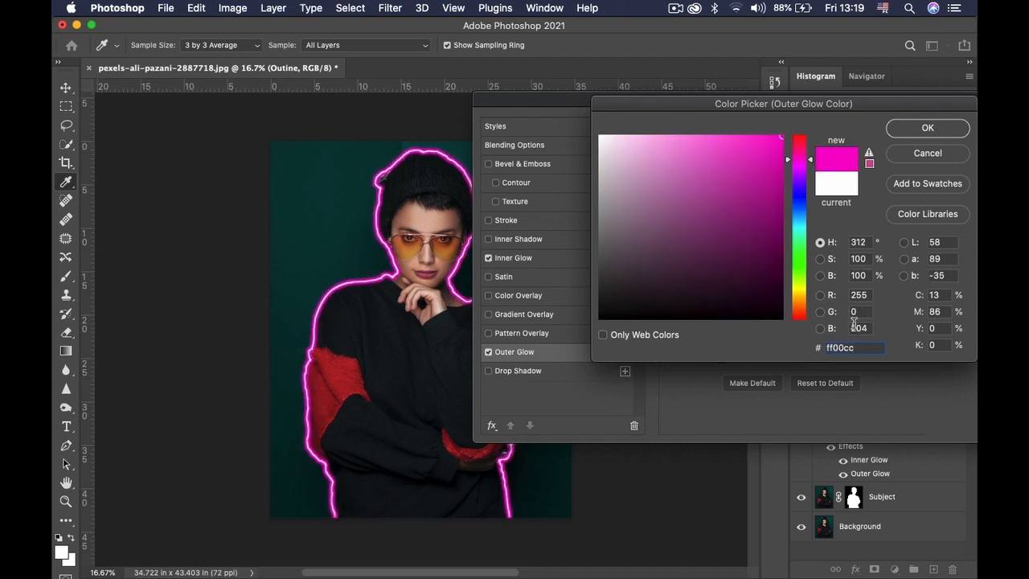
pyautogui.click(928, 130)
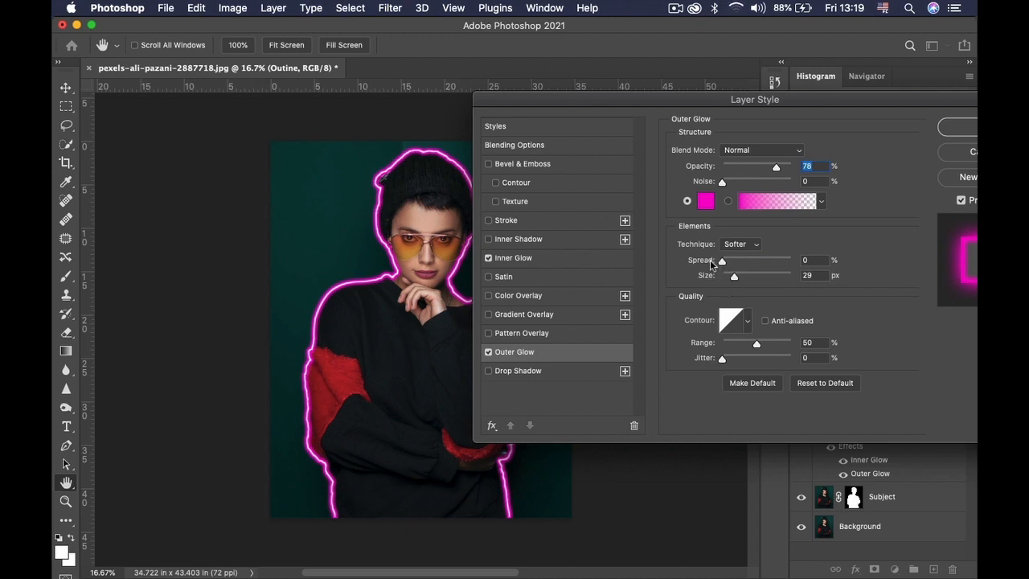
# Set the Outer Glow size to 250 px with 0% spread and raise its opacity to 83%
pyautogui.click(710, 259)
pyautogui.moveTo(732, 275); pyautogui.dragTo(768, 273)
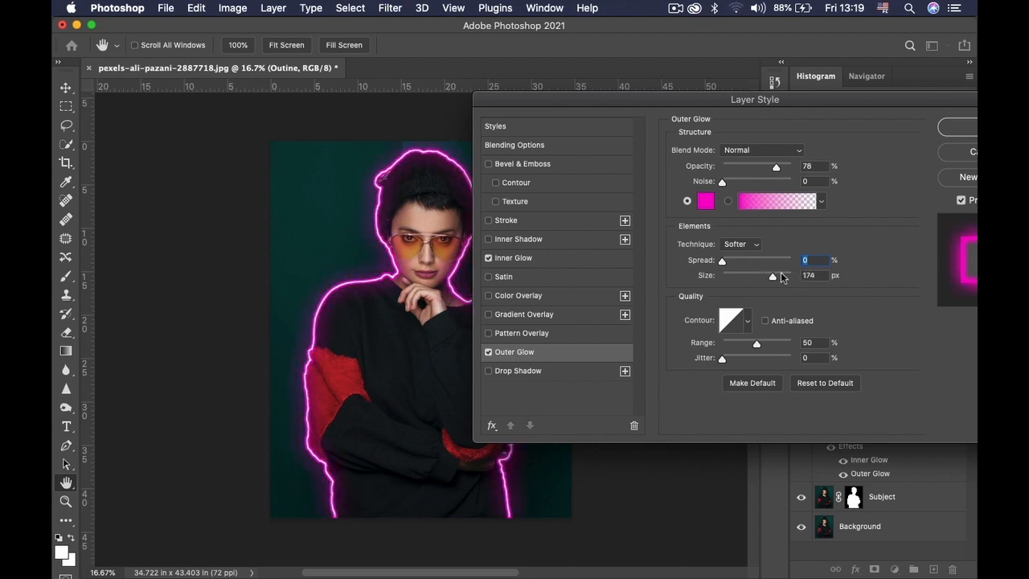
pyautogui.press('Tab')
pyautogui.moveTo(779, 165); pyautogui.dragTo(779, 166)
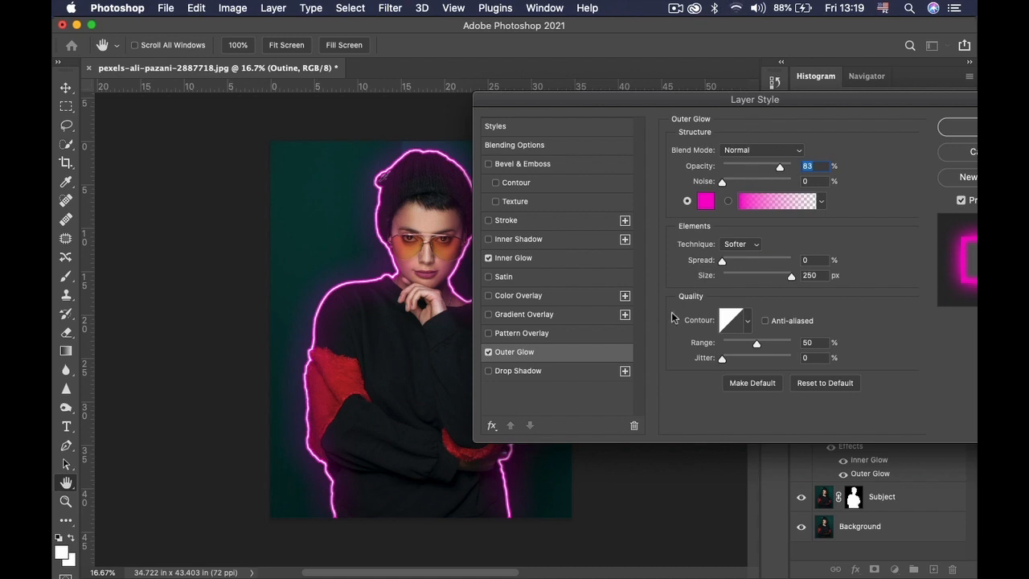
# Add a Drop Shadow to the Outine layer with Normal blend mode and 80% opacity
pyautogui.click(520, 372)
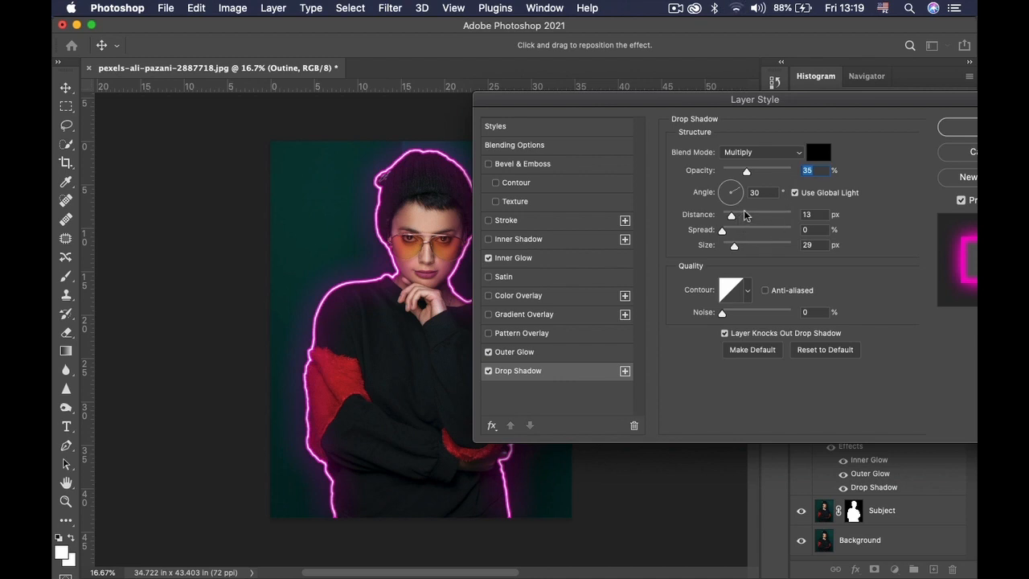
pyautogui.click(764, 152)
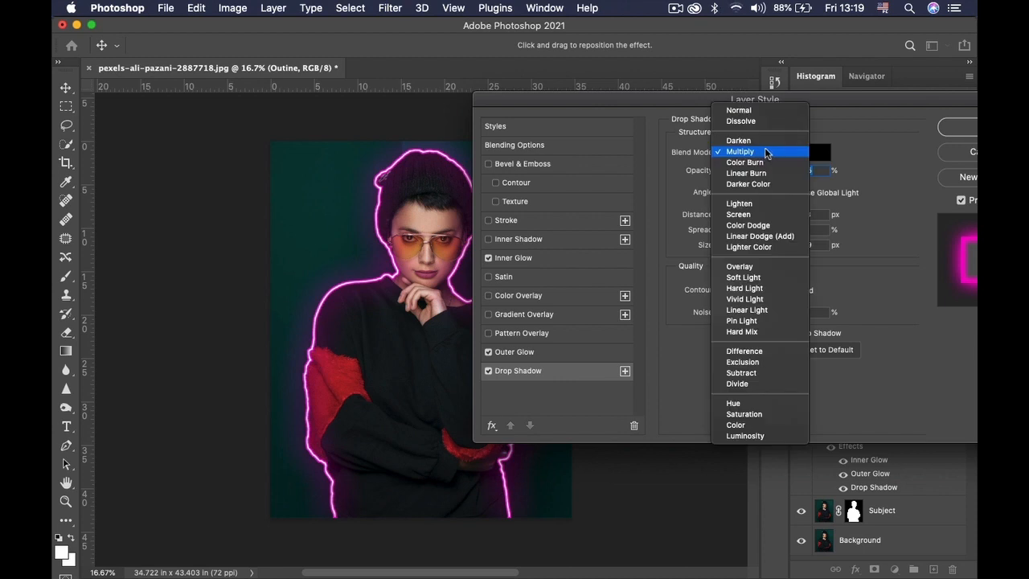
pyautogui.click(796, 111)
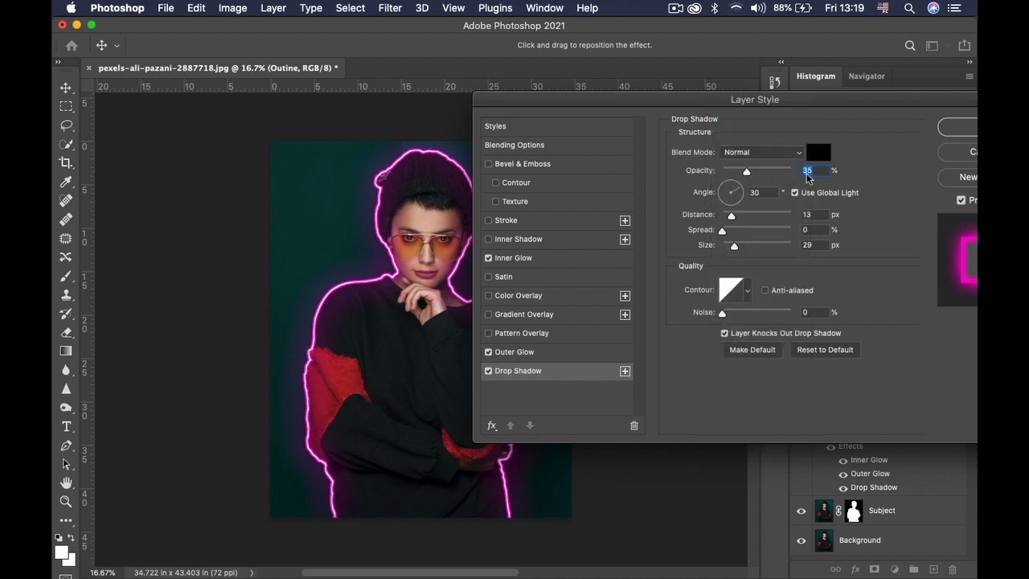
pyautogui.moveTo(745, 171); pyautogui.dragTo(774, 171)
pyautogui.moveTo(773, 172); pyautogui.dragTo(778, 173)
# Set the Drop Shadow to 0 px distance, 0% spread and 120 px size, and apply the layer styles
pyautogui.moveTo(741, 221); pyautogui.dragTo(722, 220)
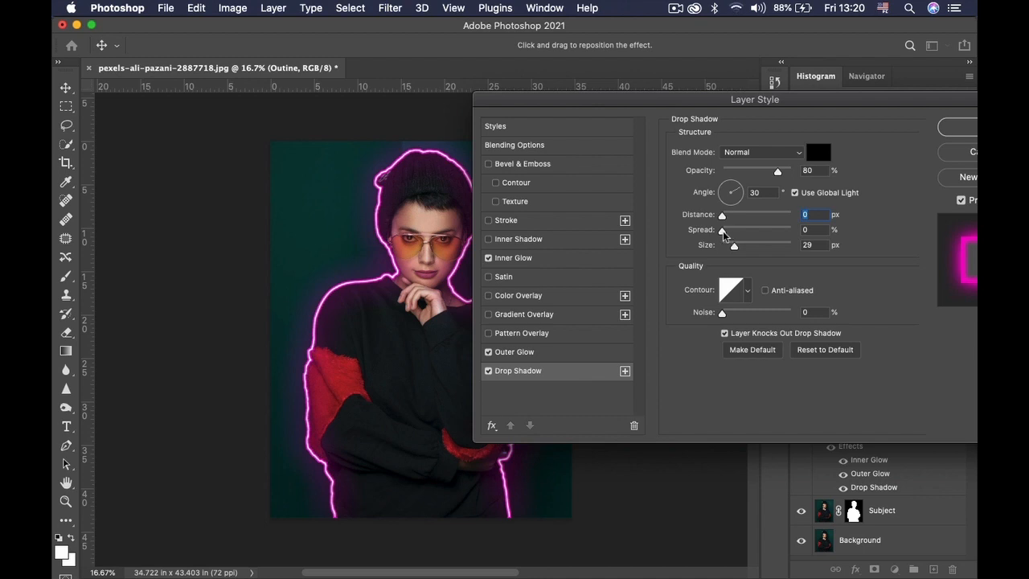
pyautogui.click(723, 232)
pyautogui.moveTo(734, 248); pyautogui.dragTo(759, 247)
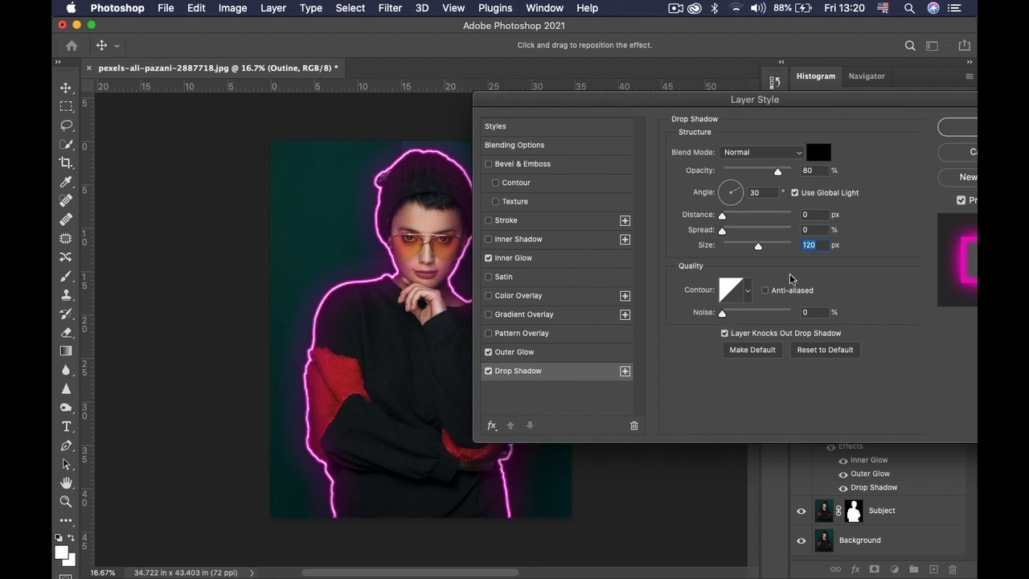
pyautogui.click(959, 127)
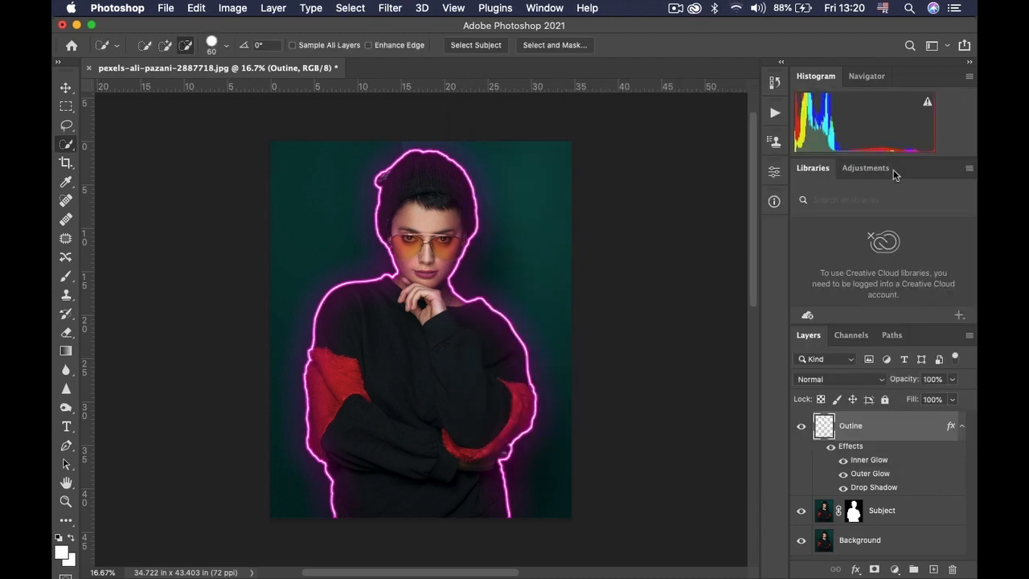
# Collapse the Outine layer's effects list and create a new layer named Glow directly above the Subject layer
pyautogui.click(961, 425)
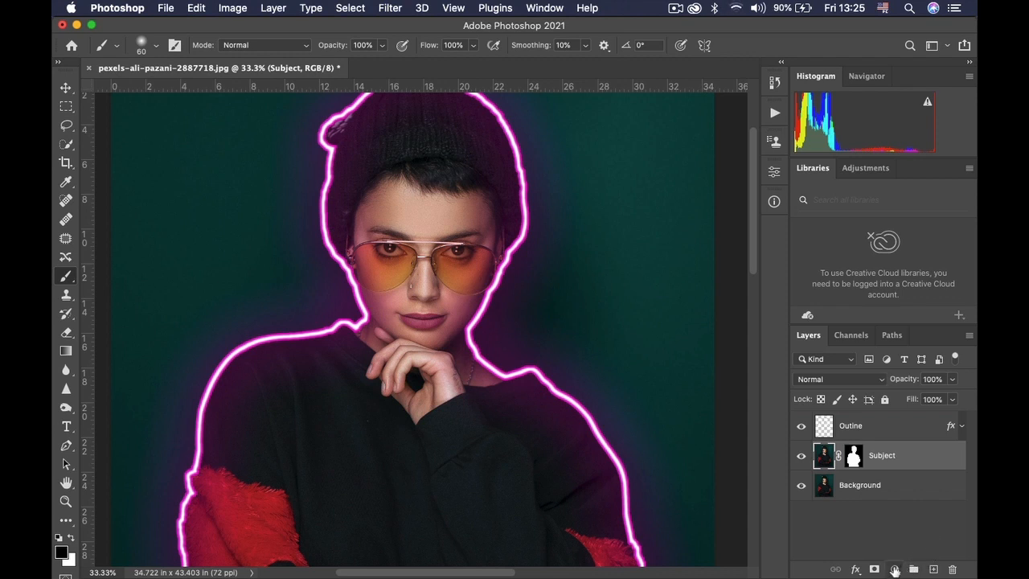
pyautogui.click(933, 569)
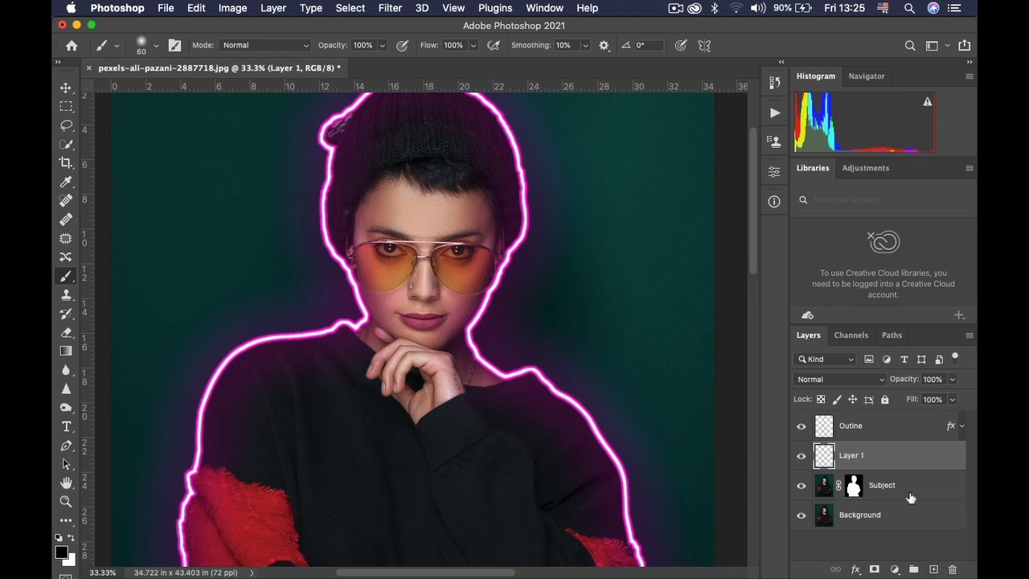
pyautogui.doubleClick(850, 457)
pyautogui.write('Glow')
pyautogui.click(918, 466)
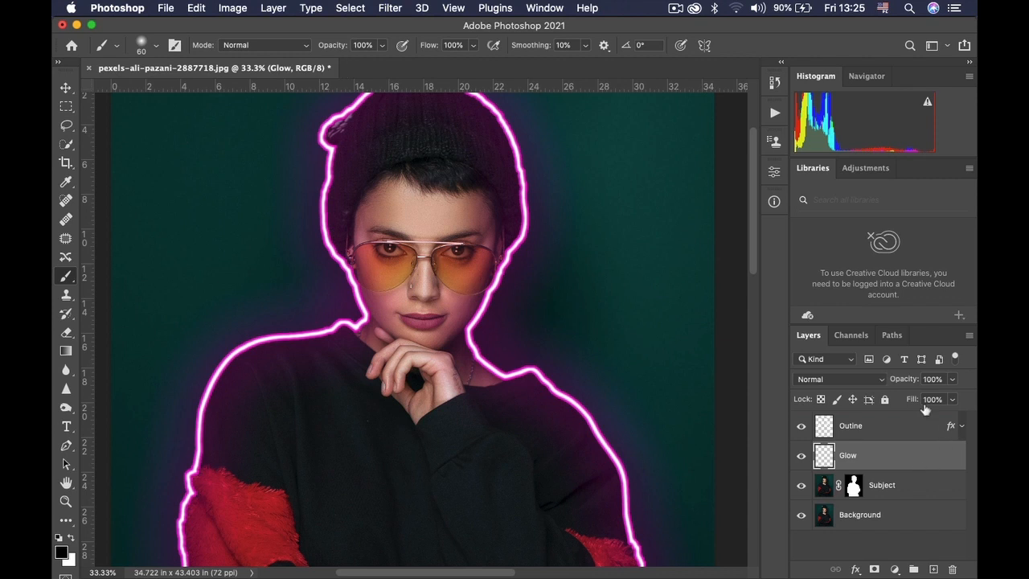
# Set the foreground colour to the neon pink ff00cc
pyautogui.click(62, 553)
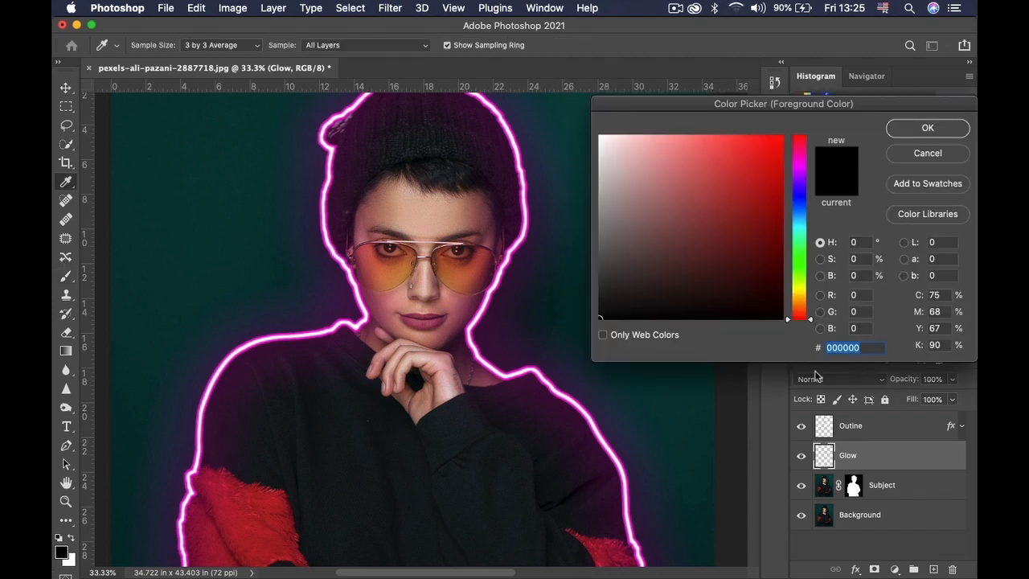
pyautogui.write('ff00cc')
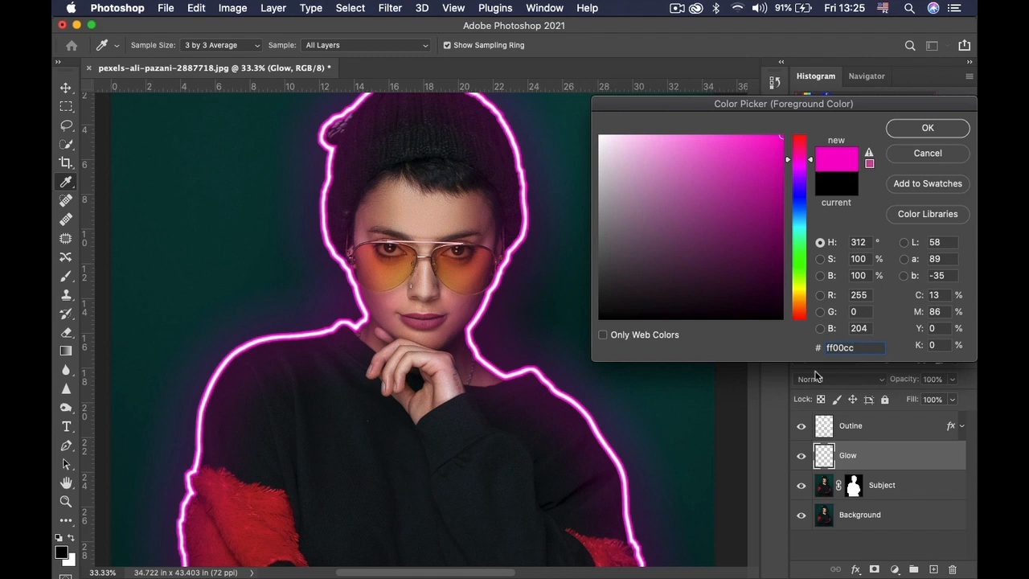
pyautogui.click(925, 131)
# Set up the Brush tool as a soft round brush with 0% hardness and 25% flow
pyautogui.press('b')
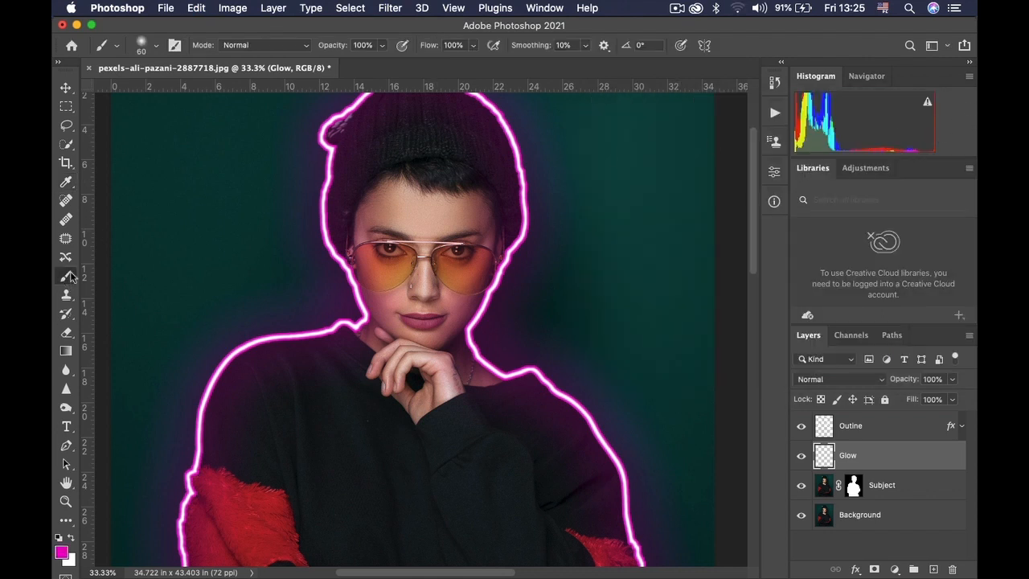
pyautogui.click(157, 48)
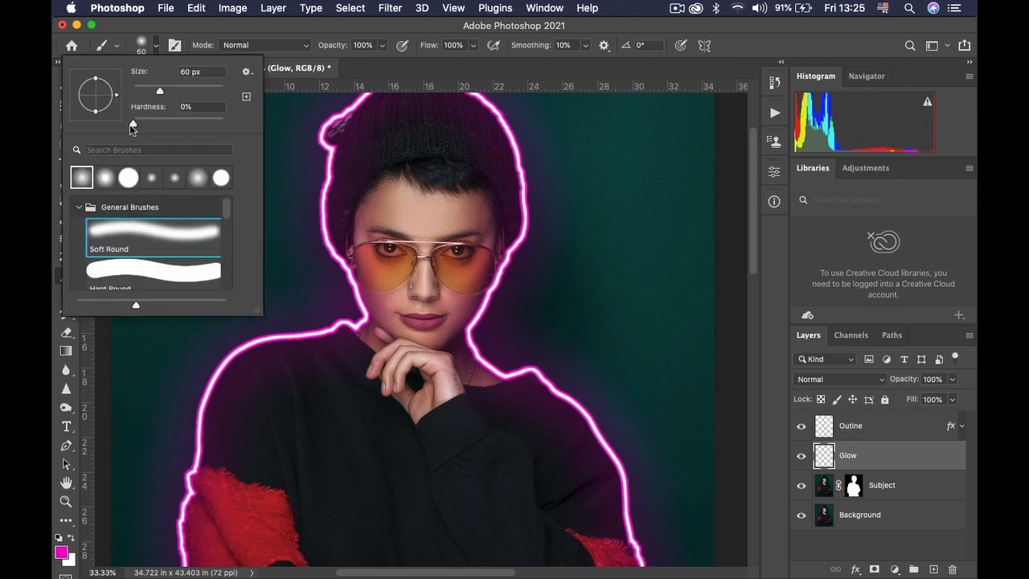
pyautogui.click(134, 122)
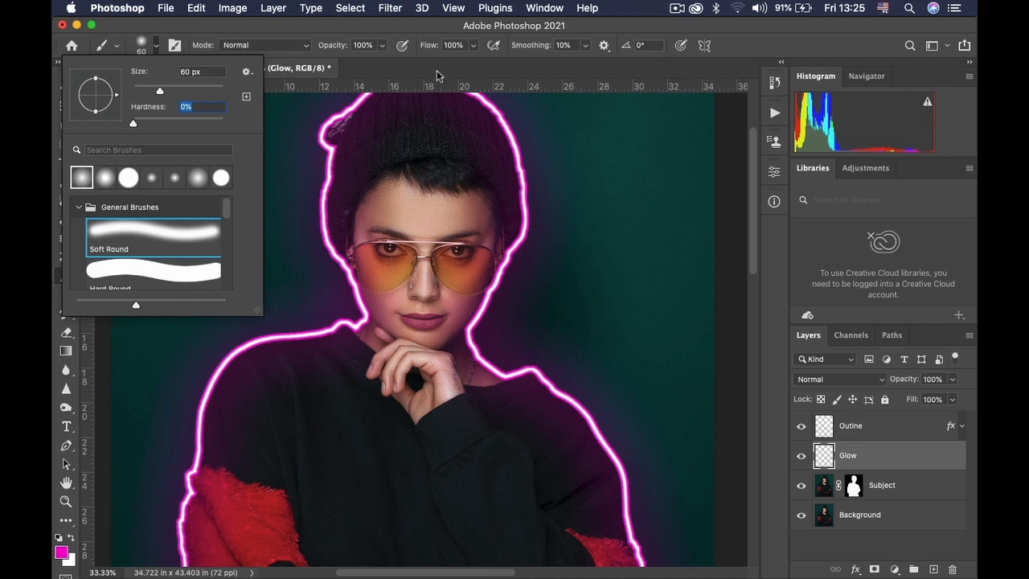
pyautogui.click(450, 124)
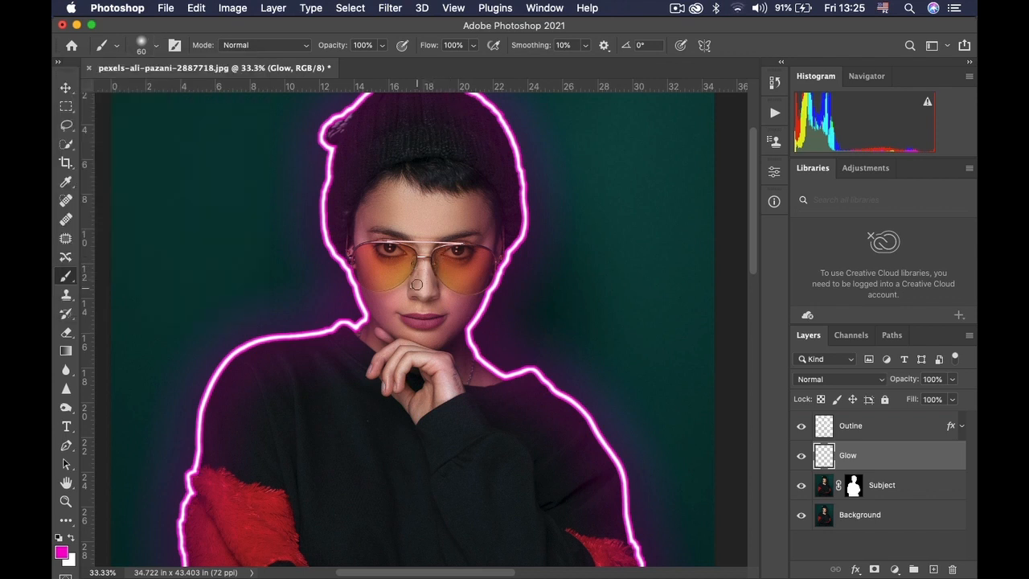
pyautogui.moveTo(474, 45); pyautogui.dragTo(422, 67)
# Paint a pink test stroke down the bridge of the nose on the Glow layer and undo it
pyautogui.moveTo(424, 252)
pyautogui.mouseDown()
pyautogui.moveTo(424, 297)
pyautogui.moveTo(426, 247)
pyautogui.mouseUp()
pyautogui.press('super+z')
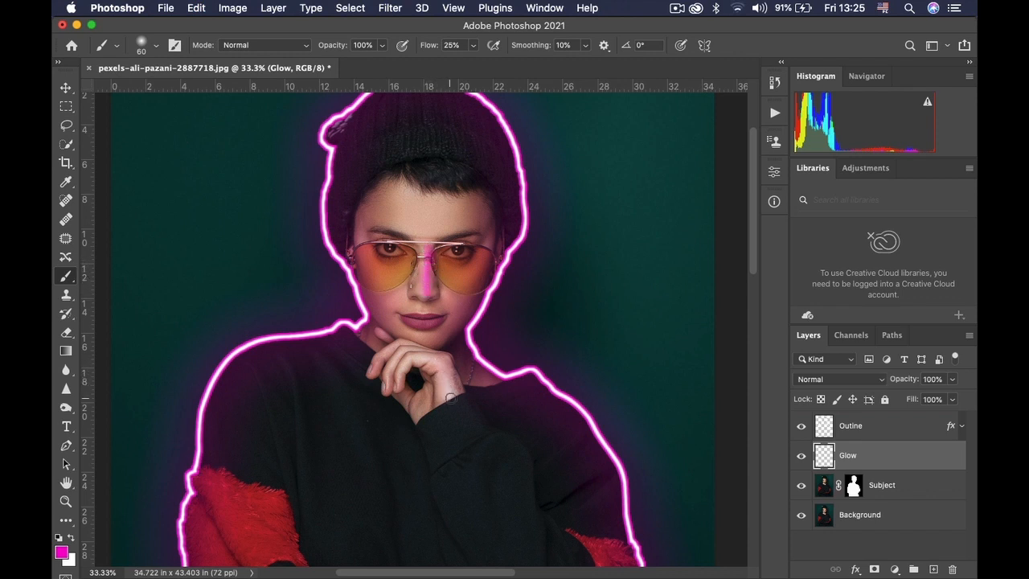
# Enlarge the brush to 90 px and paint pink light over the knuckles and along the bridge of the nose on the Glow layer
pyautogui.press(']')
pyautogui.press(']')
pyautogui.press(']')
pyautogui.moveTo(446, 371)
pyautogui.mouseDown()
pyautogui.moveTo(404, 360)
pyautogui.moveTo(393, 380)
pyautogui.moveTo(401, 349)
pyautogui.moveTo(392, 365)
pyautogui.moveTo(435, 354)
pyautogui.moveTo(446, 393)
pyautogui.mouseUp()
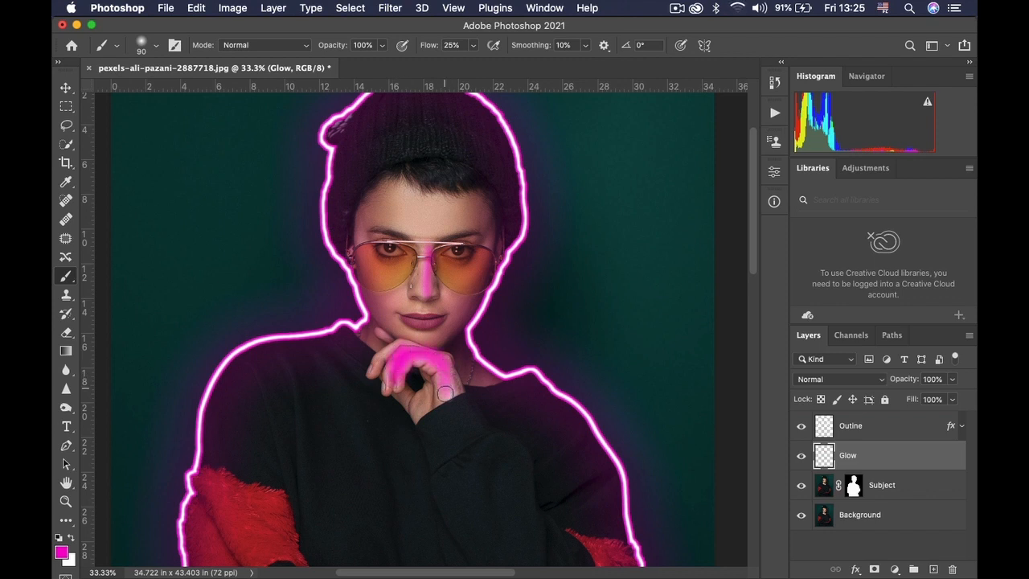
pyautogui.moveTo(415, 287); pyautogui.dragTo(421, 241)
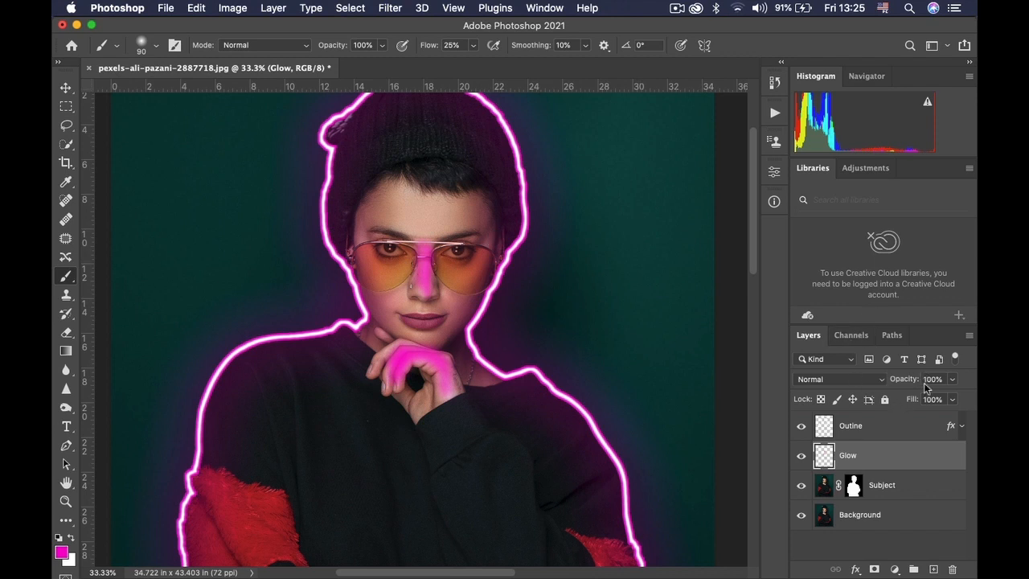
# Lower the Glow layer's opacity to 13%
pyautogui.click(951, 378)
pyautogui.moveTo(916, 397); pyautogui.dragTo(901, 397)
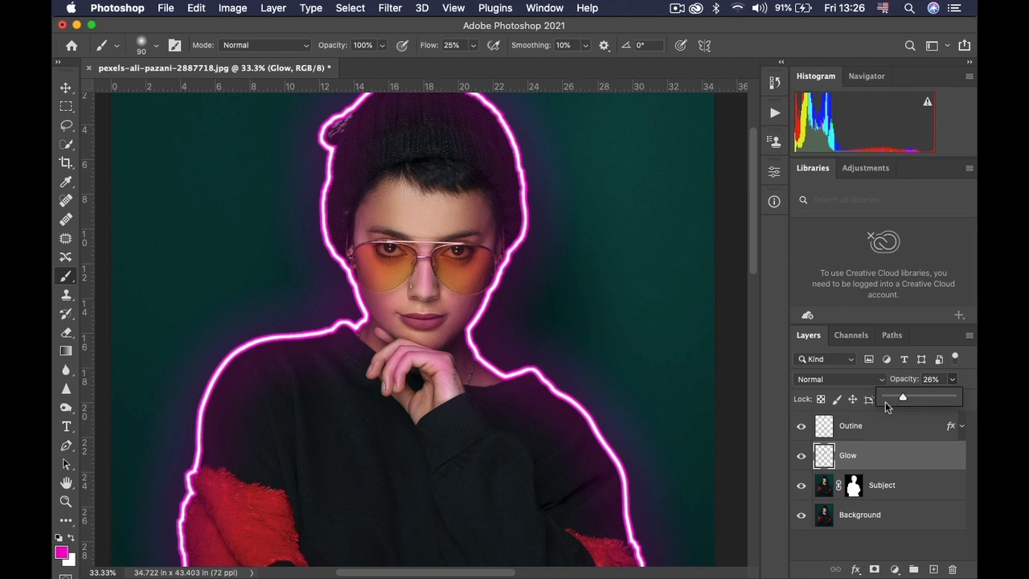
pyautogui.moveTo(901, 396); pyautogui.dragTo(894, 398)
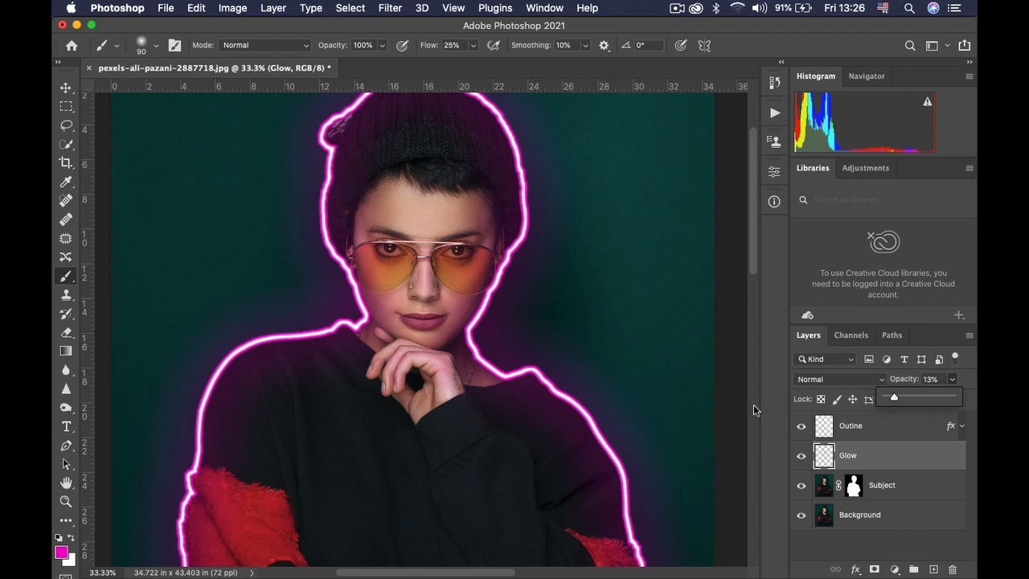
# Add a Color Balance adjustment directly above the Subject layer and shift its midtones to -3 on Magenta–Green
pyautogui.click(900, 487)
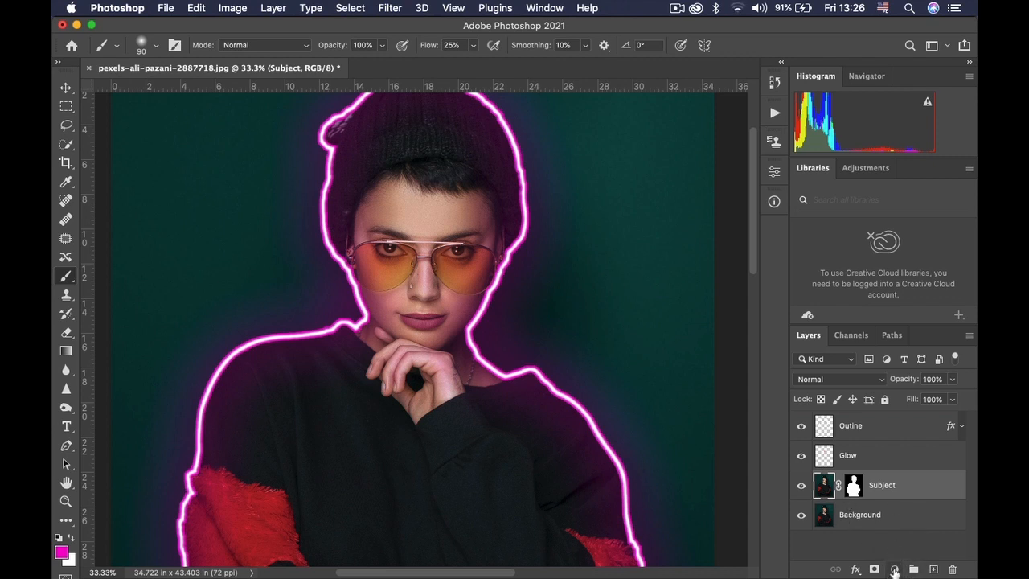
pyautogui.click(895, 570)
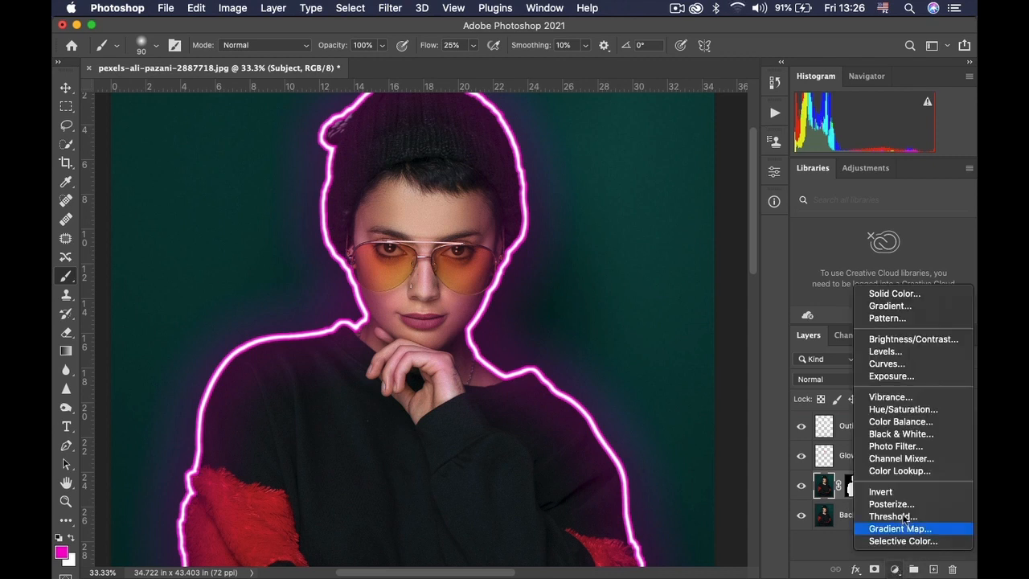
pyautogui.click(907, 421)
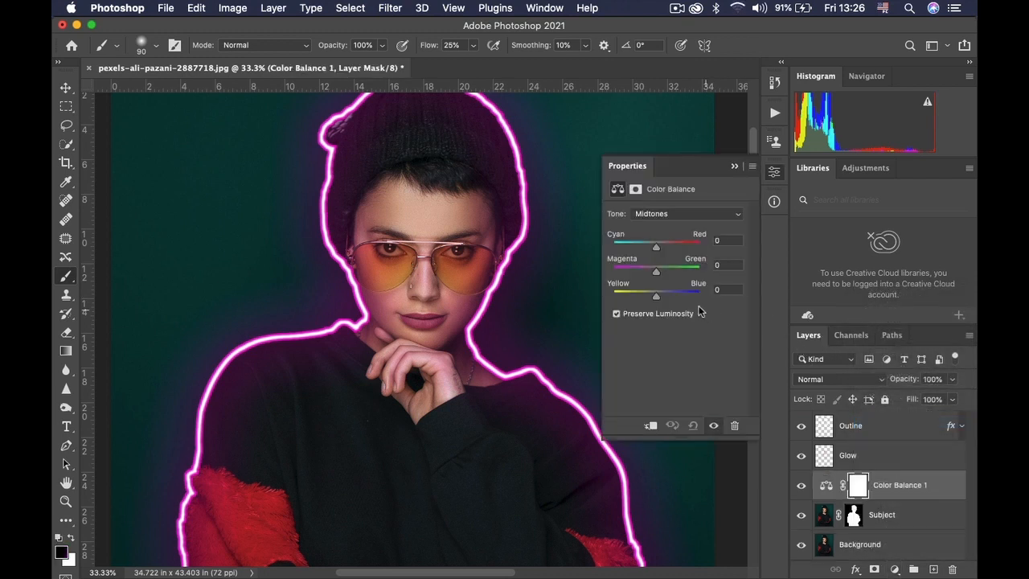
pyautogui.moveTo(654, 270); pyautogui.dragTo(655, 270)
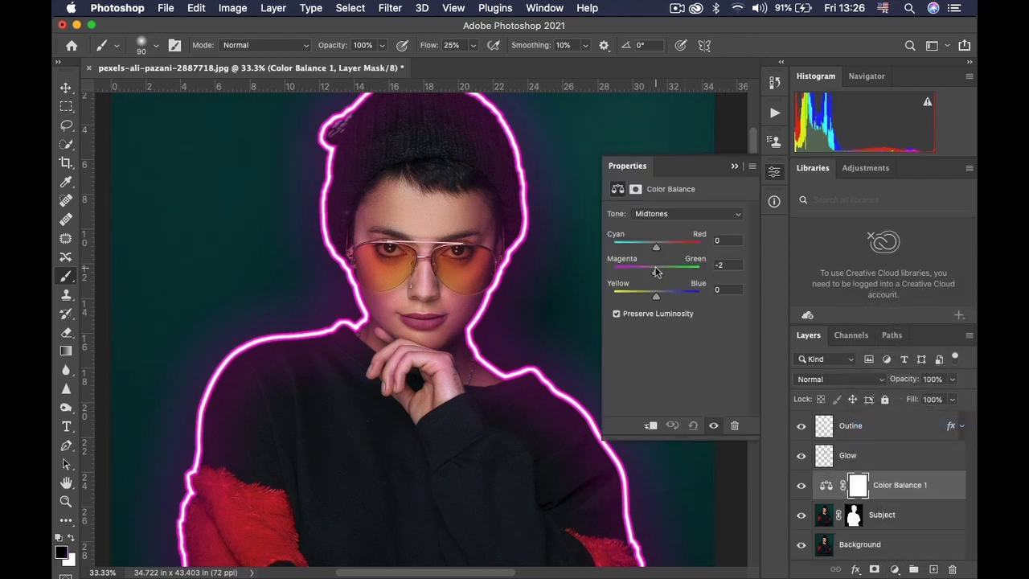
# Set the Color Balance highlights to +8 Cyan–Red and -30 Magenta–Green, and shift Yellow–Blue slightly towards blue
pyautogui.click(670, 216)
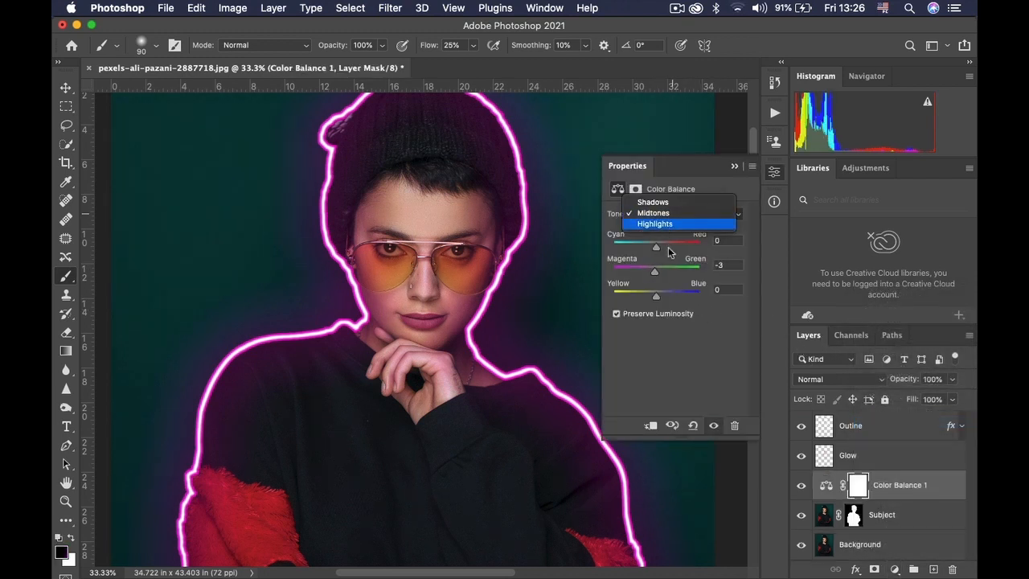
pyautogui.click(666, 225)
pyautogui.moveTo(654, 271); pyautogui.dragTo(641, 268)
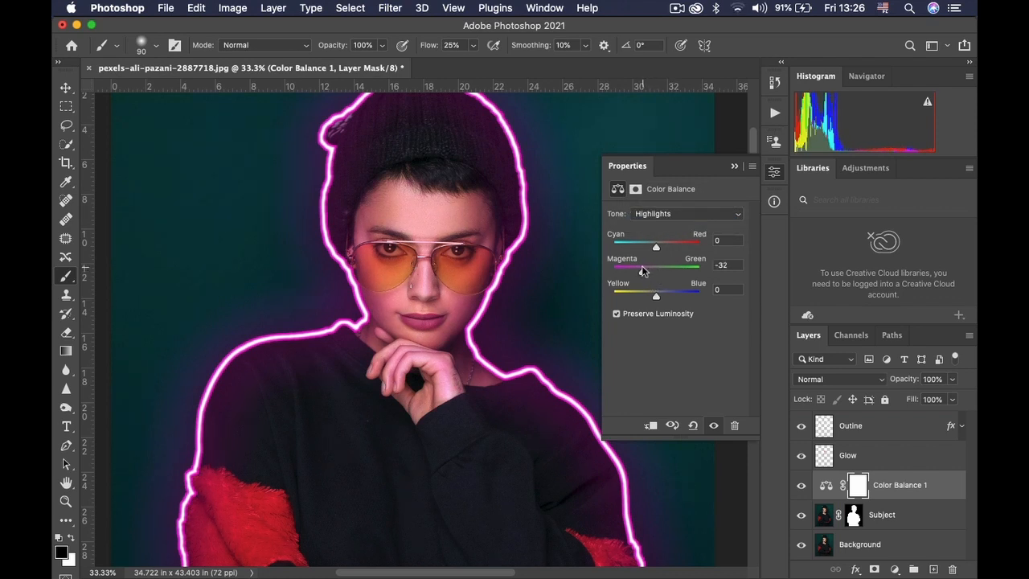
pyautogui.moveTo(642, 271); pyautogui.dragTo(660, 250)
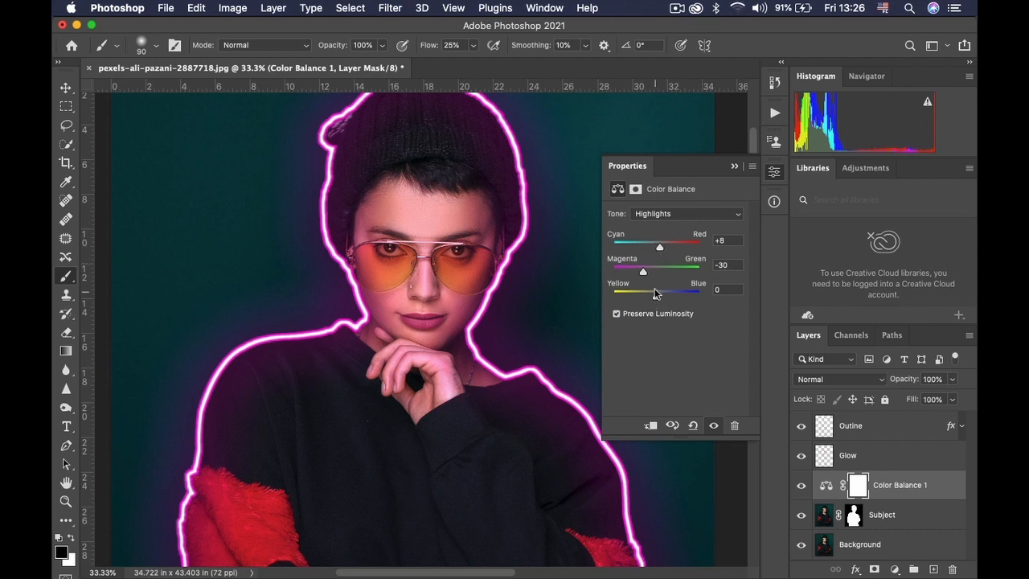
pyautogui.moveTo(655, 296); pyautogui.dragTo(661, 295)
# Set the Color Balance midtones to -3 Cyan–Red, -33 Magenta–Green and +3 Yellow–Blue, and clip the adjustment to the Subject layer
pyautogui.click(683, 214)
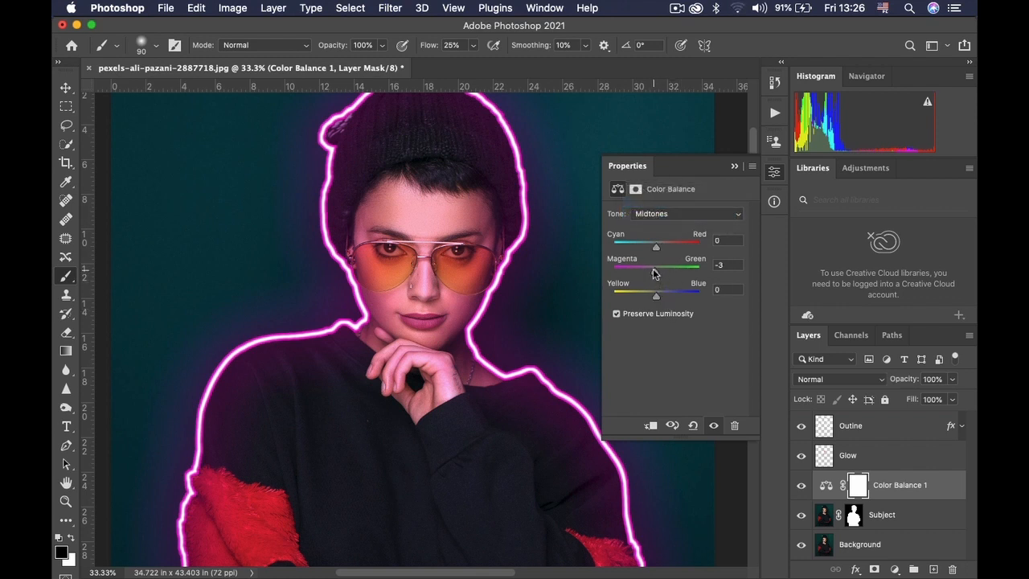
pyautogui.moveTo(652, 273); pyautogui.dragTo(658, 296)
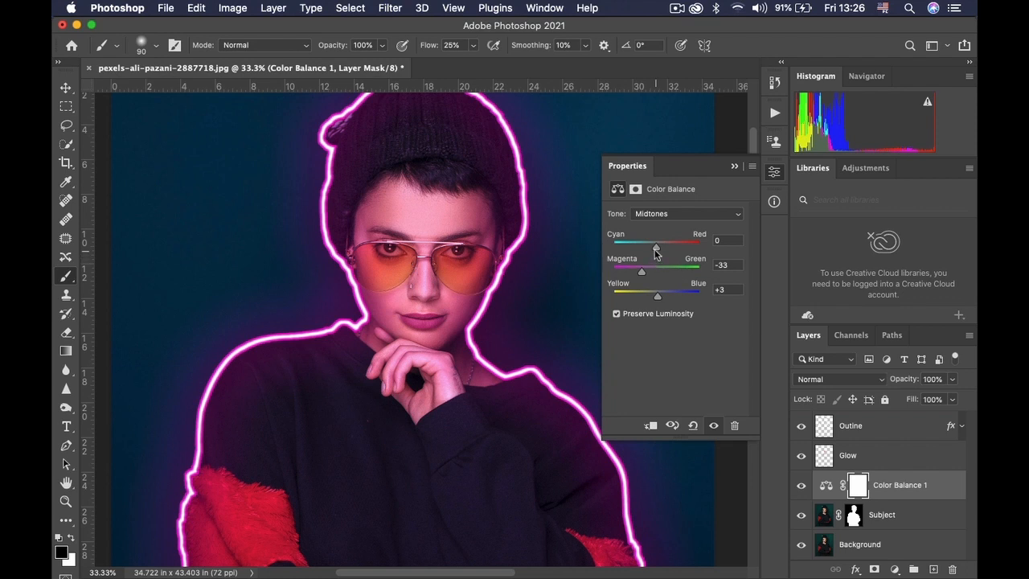
pyautogui.moveTo(656, 248); pyautogui.dragTo(660, 248)
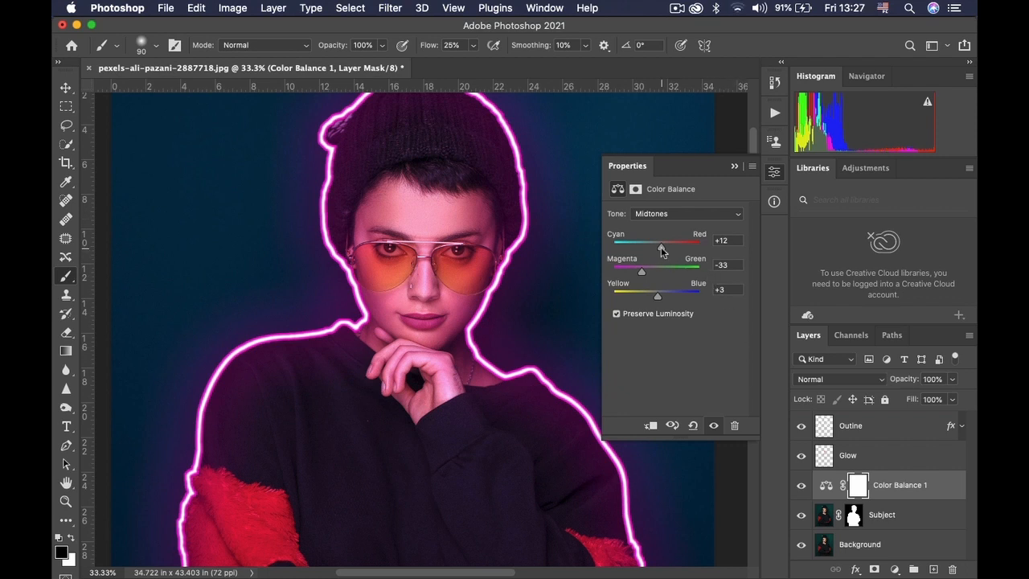
pyautogui.moveTo(661, 248); pyautogui.dragTo(653, 251)
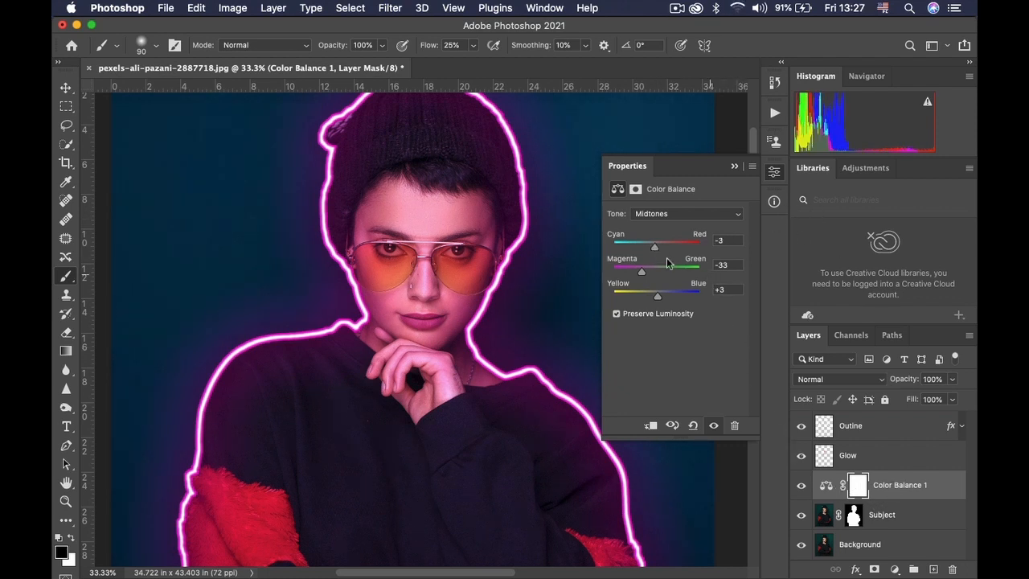
pyautogui.press('super+minus')
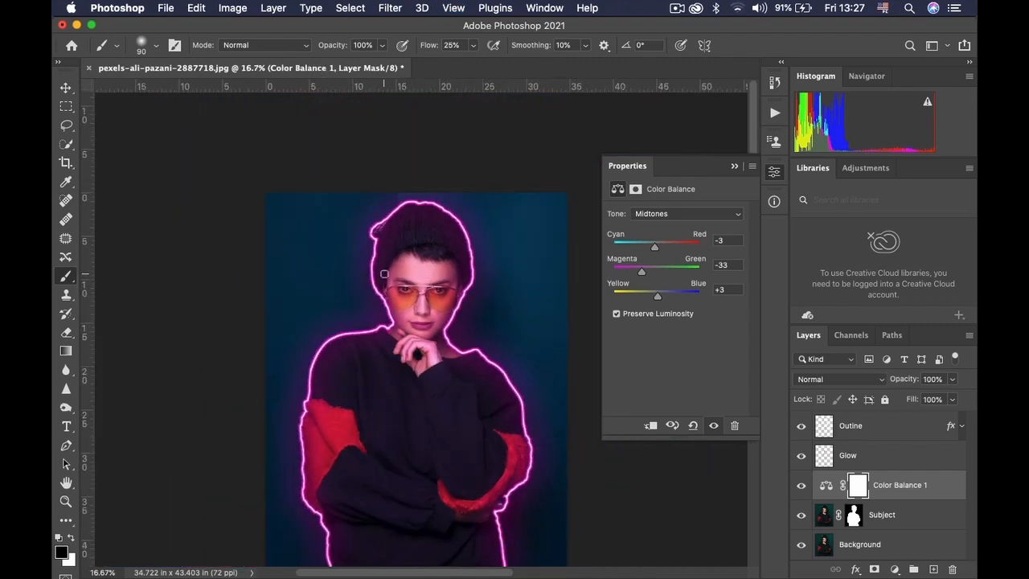
pyautogui.click(650, 425)
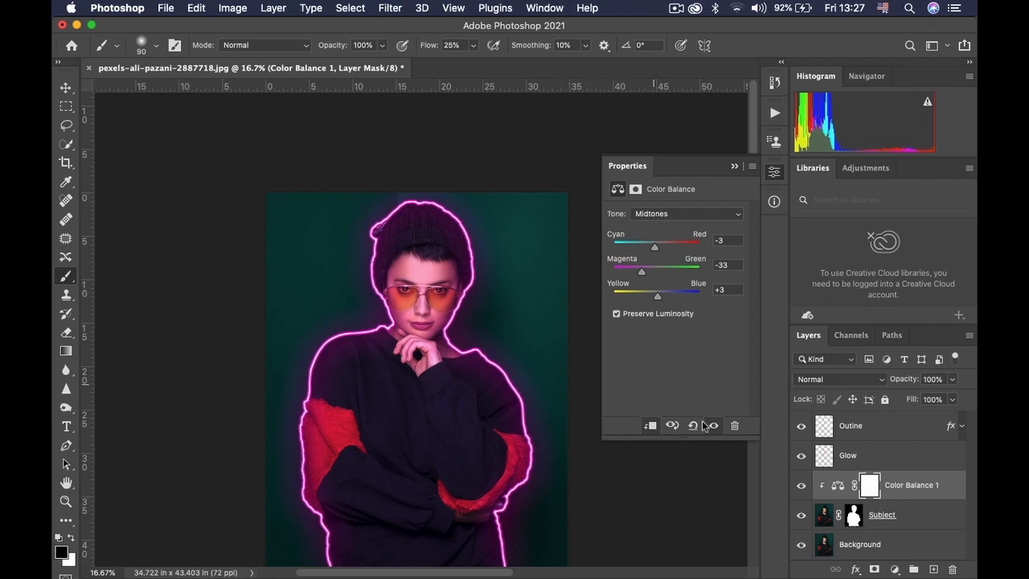
# Add a Hue/Saturation adjustment directly above the Background layer and set its hue to +112 for a purple backdrop
pyautogui.click(858, 543)
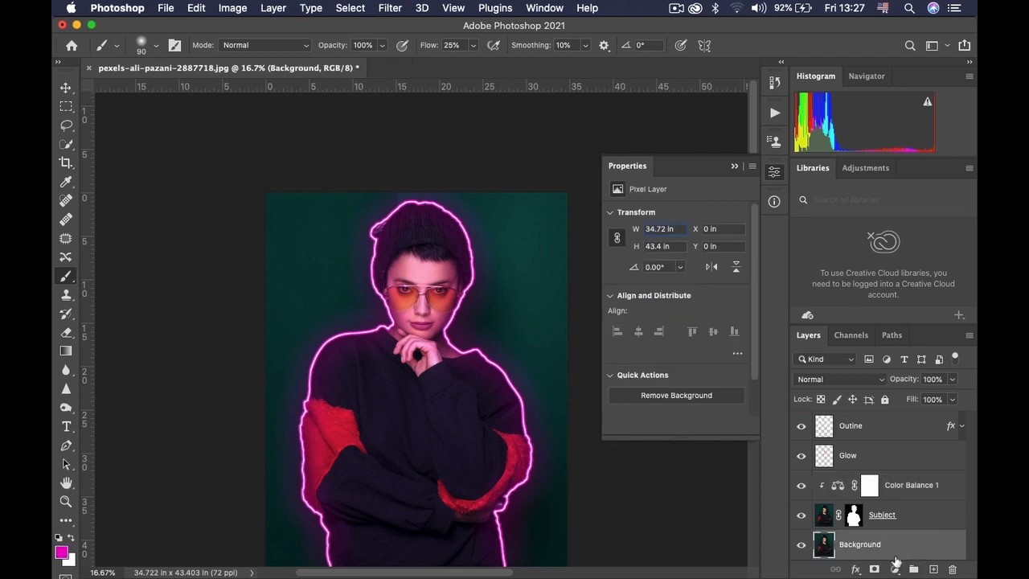
pyautogui.click(895, 568)
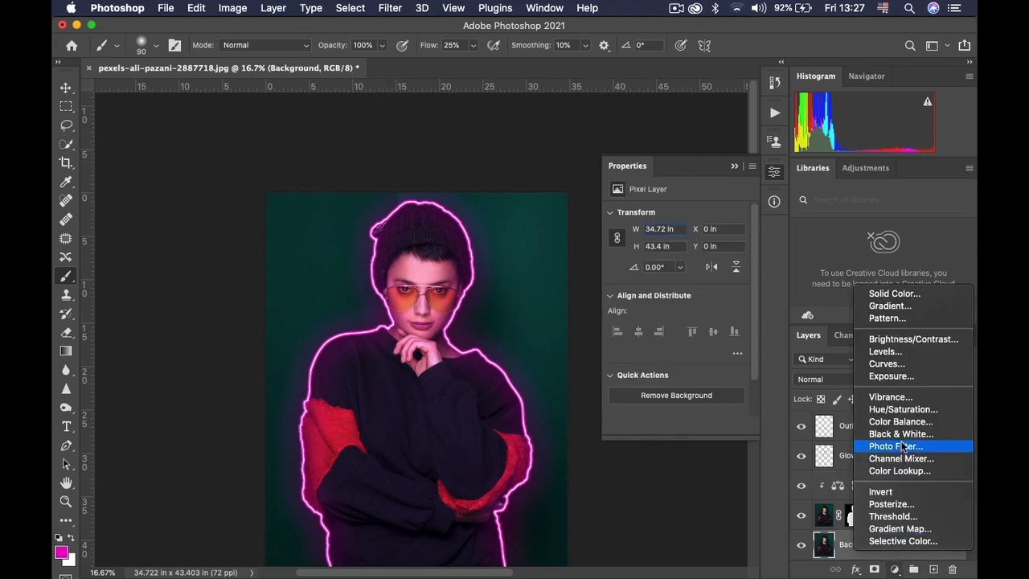
pyautogui.click(903, 409)
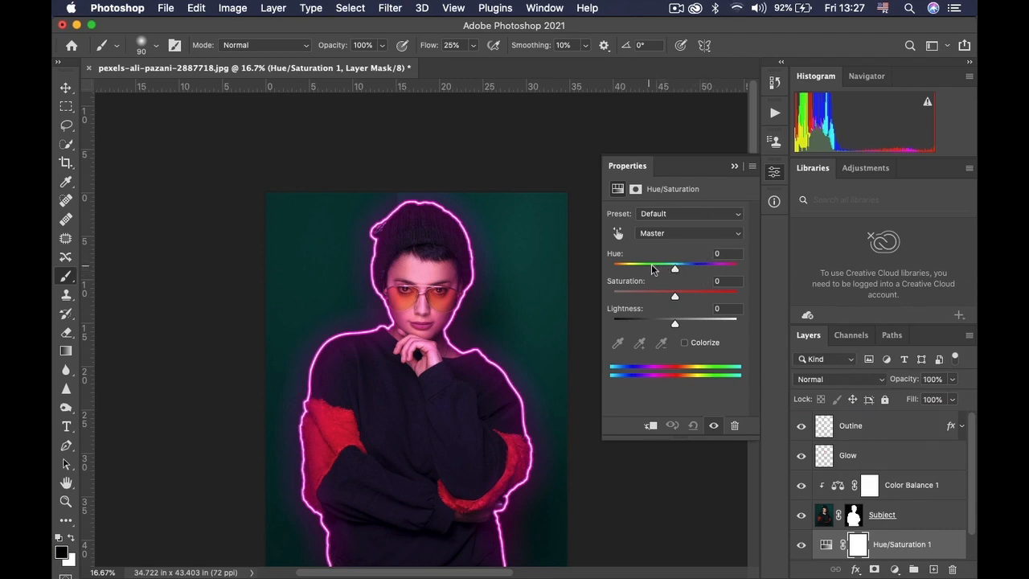
pyautogui.moveTo(674, 272); pyautogui.dragTo(720, 275)
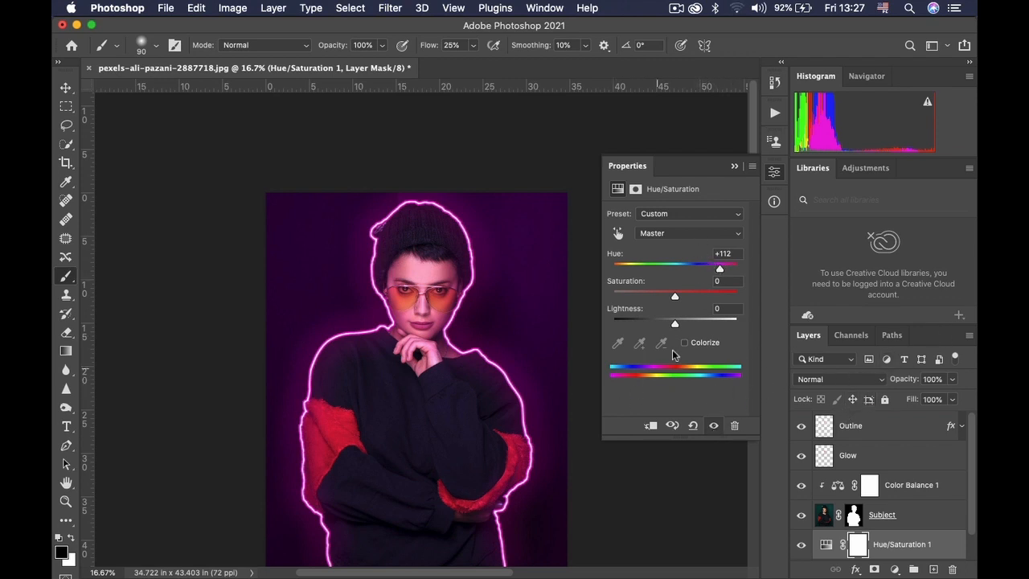
pyautogui.moveTo(472, 416); pyautogui.dragTo(462, 358)
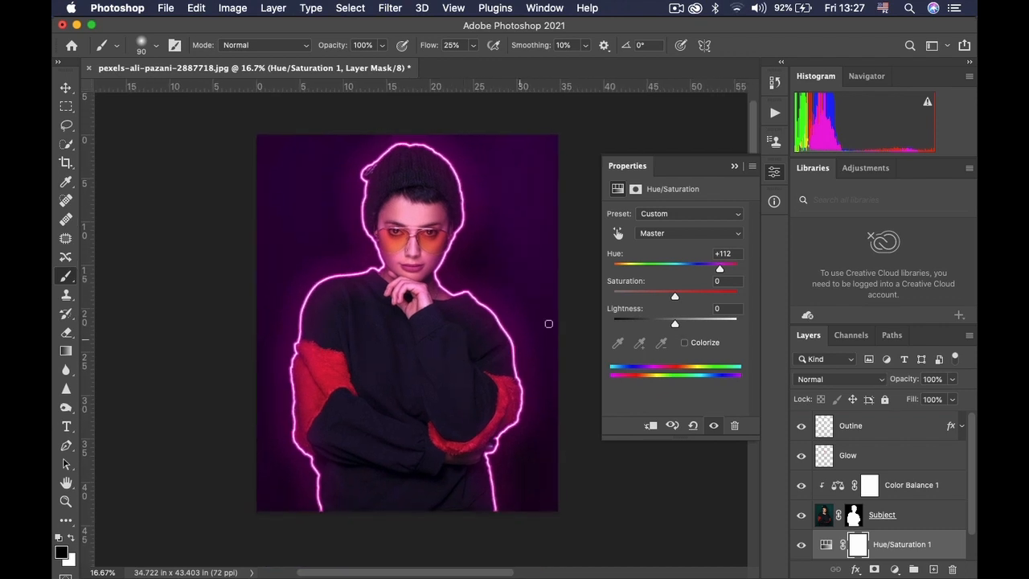